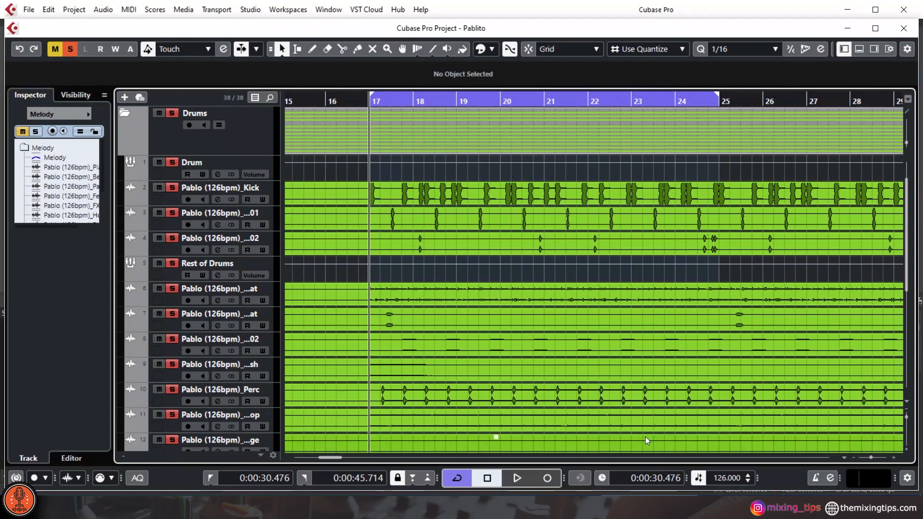
Step: Start loop playback and remove the C6 Stereo insert from the Drum group channel
key(space)
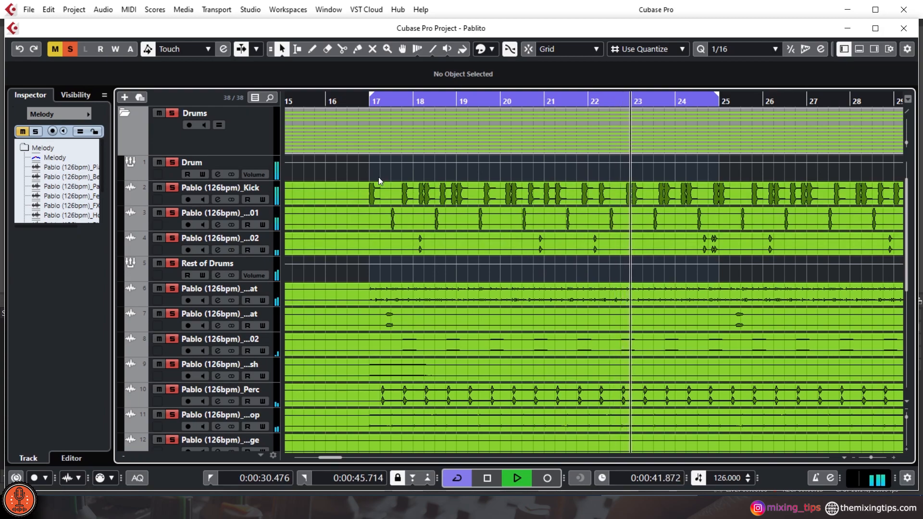
click(263, 167)
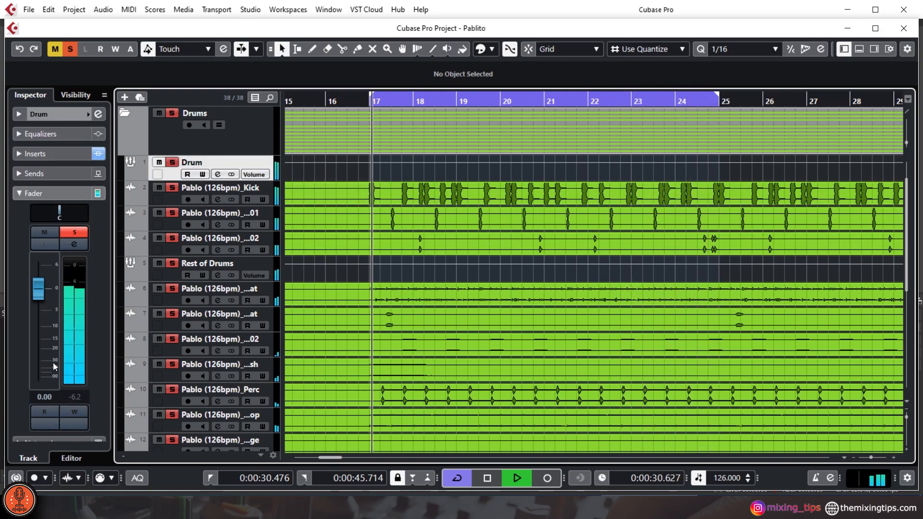
click(79, 247)
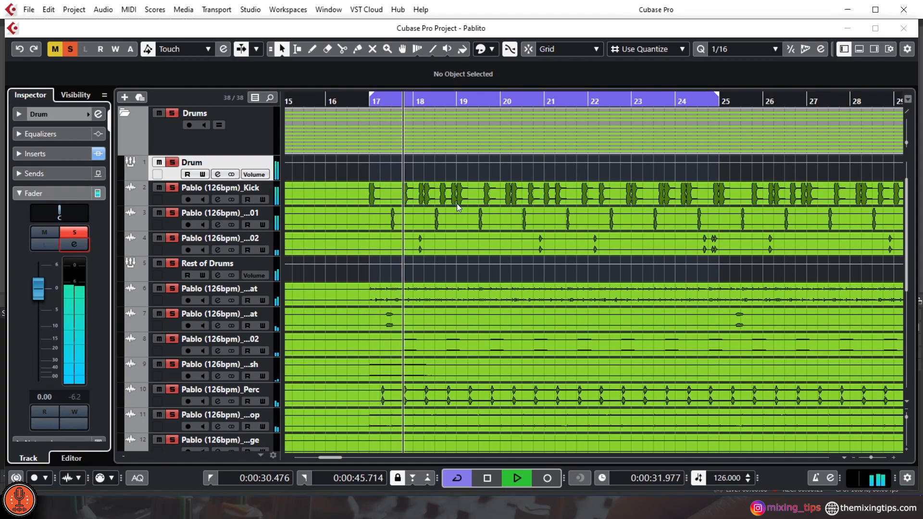
click(270, 178)
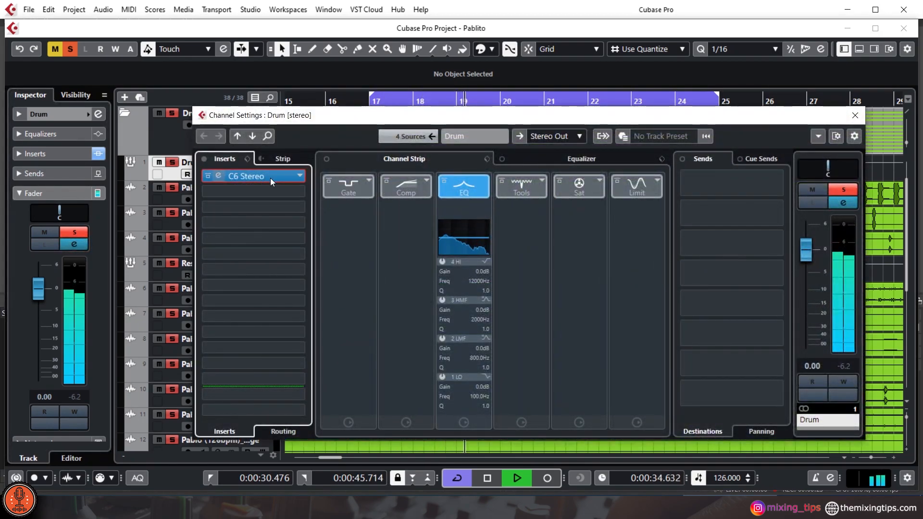
right_click(271, 178)
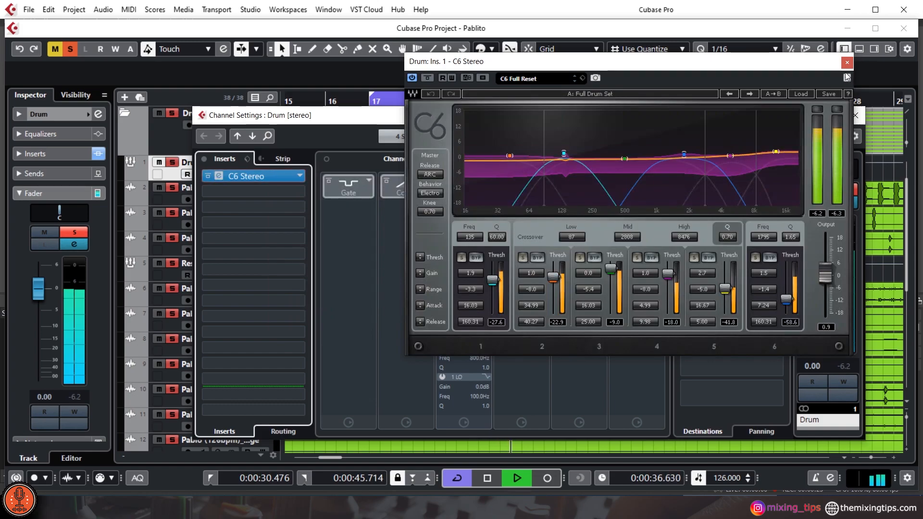
click(847, 62)
key(Delete)
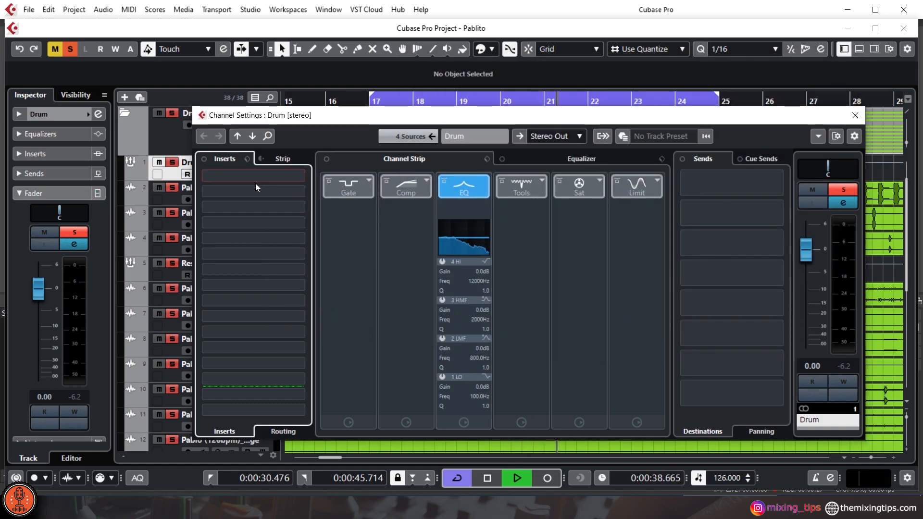
Step: Insert FabFilter Pro-Q 3 in the first insert slot of the Drum channel and reposition its window
click(256, 180)
text(q 3)
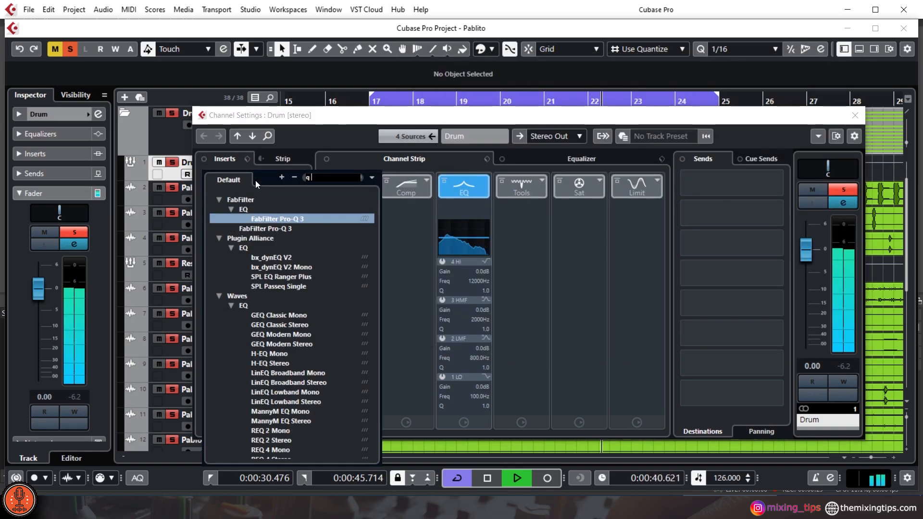
click(284, 219)
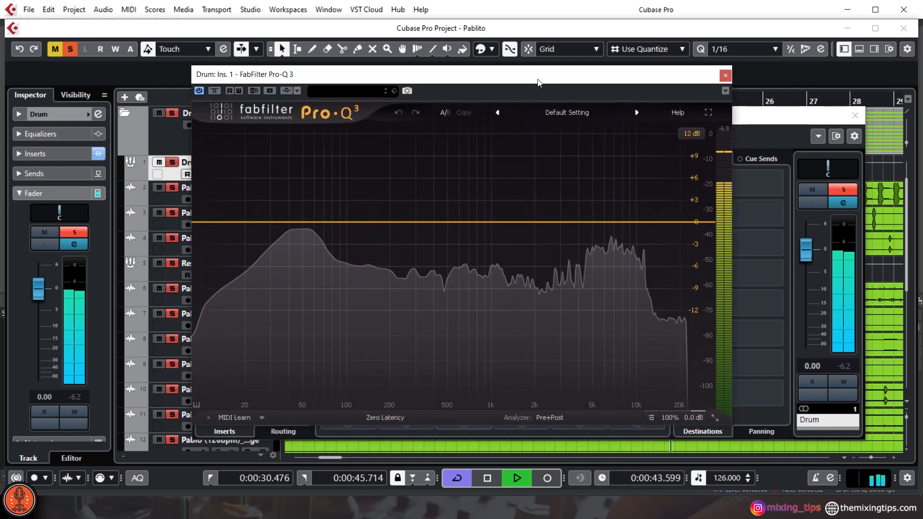
drag(538, 79, 561, 110)
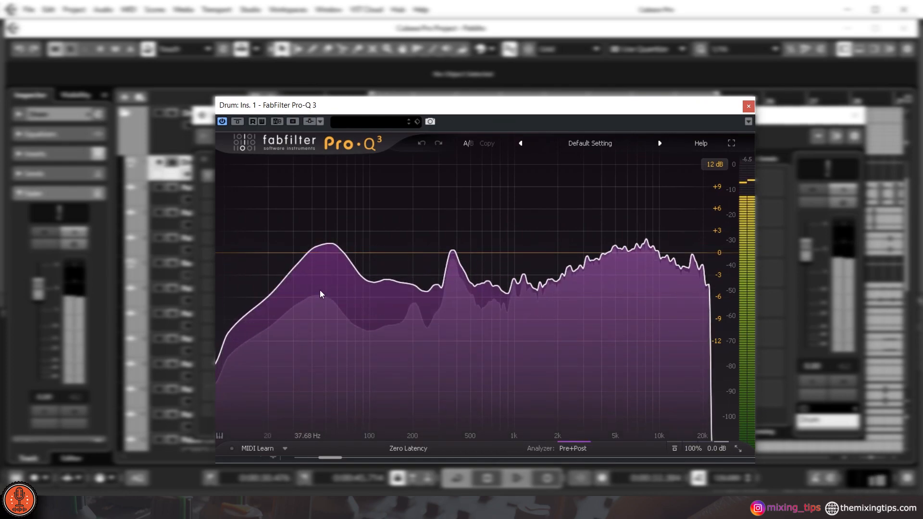
mouse_move(325, 291)
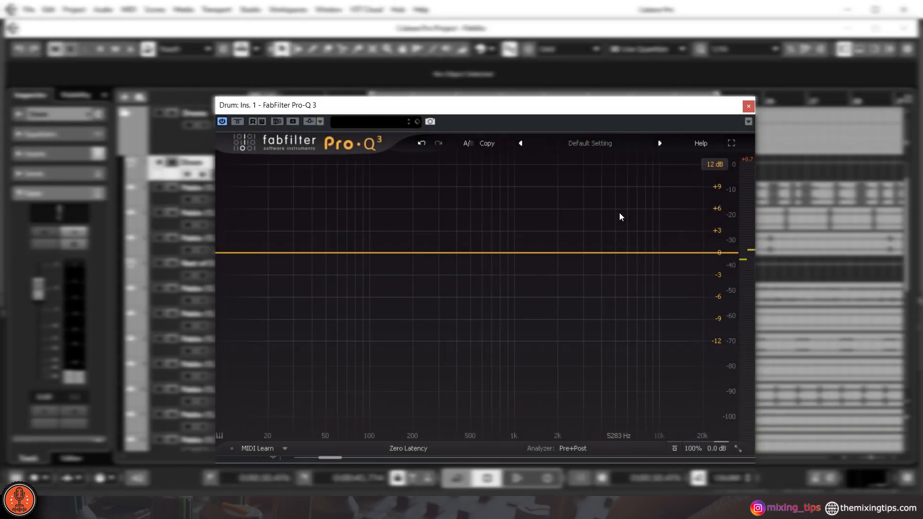
Step: During playback, add a narrow bell cut at about 235 Hz with about -3.2 dB gain and a Q of about 8
key(space)
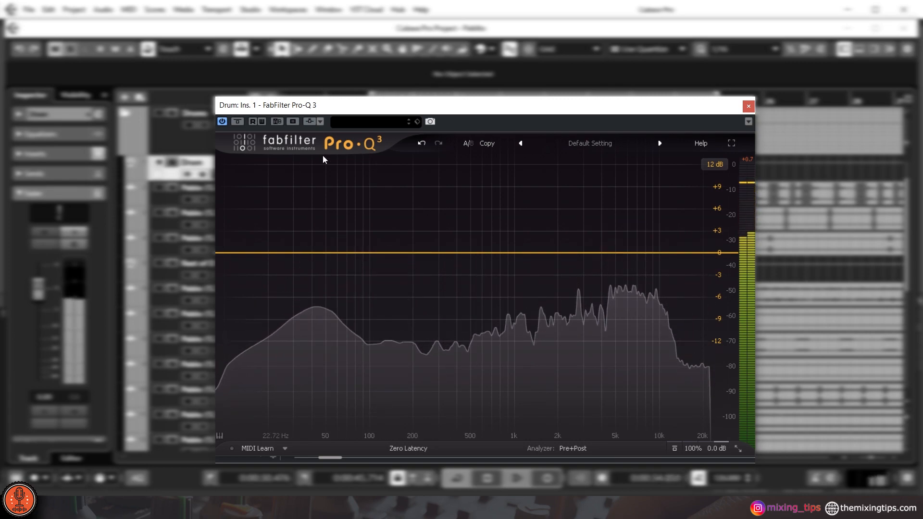
drag(367, 258, 363, 188)
drag(417, 384, 415, 361)
drag(362, 189, 421, 270)
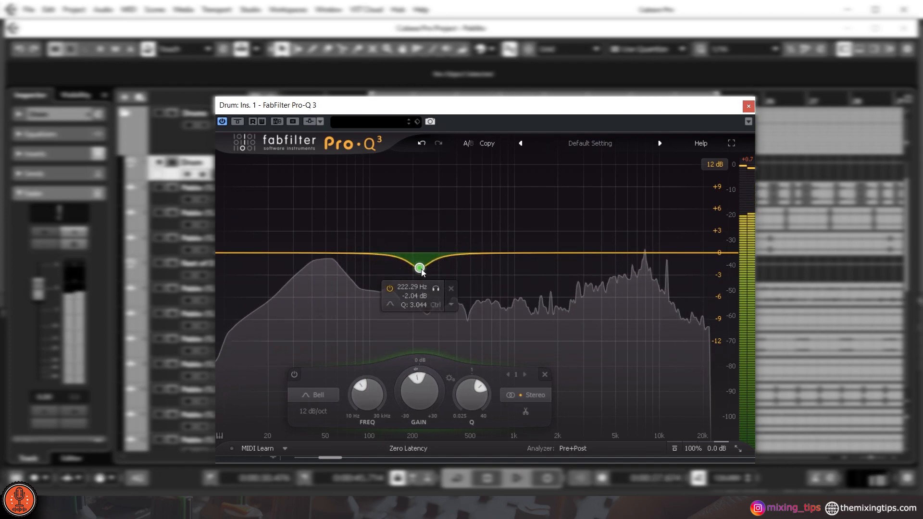
drag(478, 409, 472, 386)
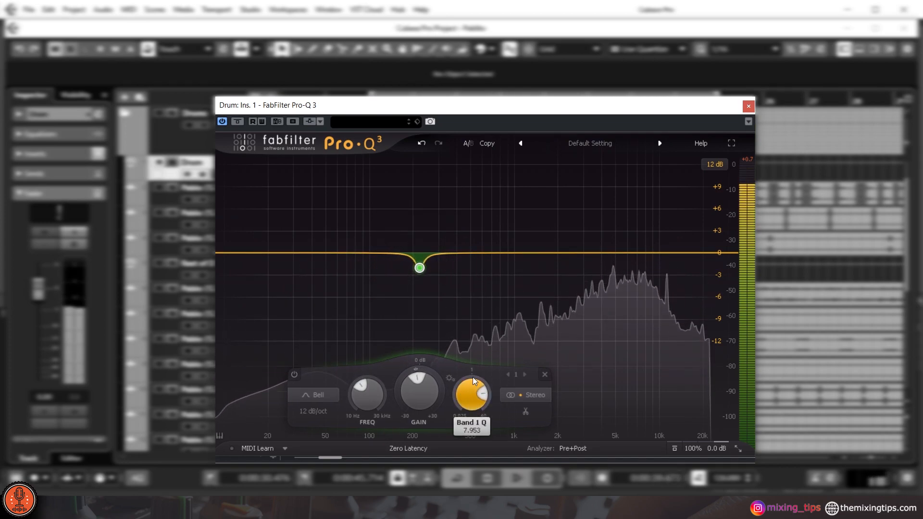
drag(417, 267, 439, 298)
click(443, 297)
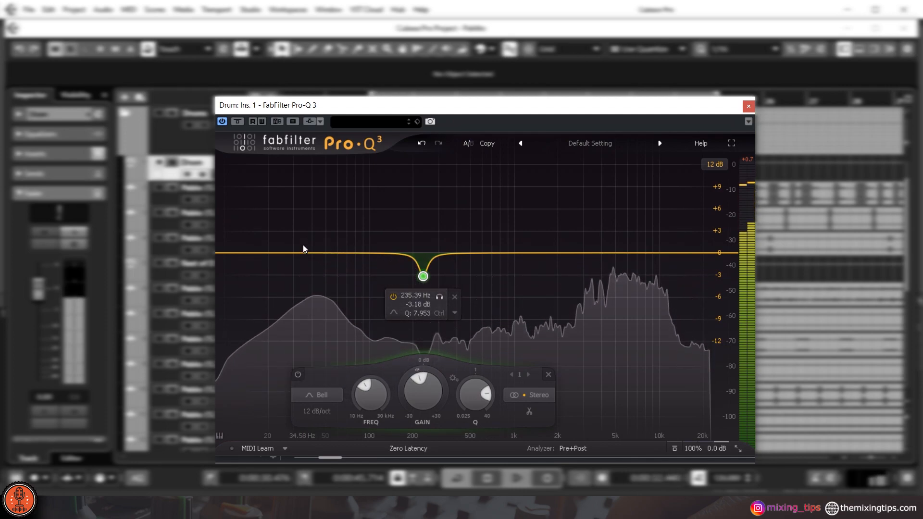
Step: Add a low-cut band with a 36 dB/oct slope at about 35 Hz and a Q of about 1.2
mouse_move(267, 253)
mouse_down()
mouse_move(261, 167)
mouse_move(275, 160)
mouse_move(280, 215)
mouse_move(272, 237)
mouse_up()
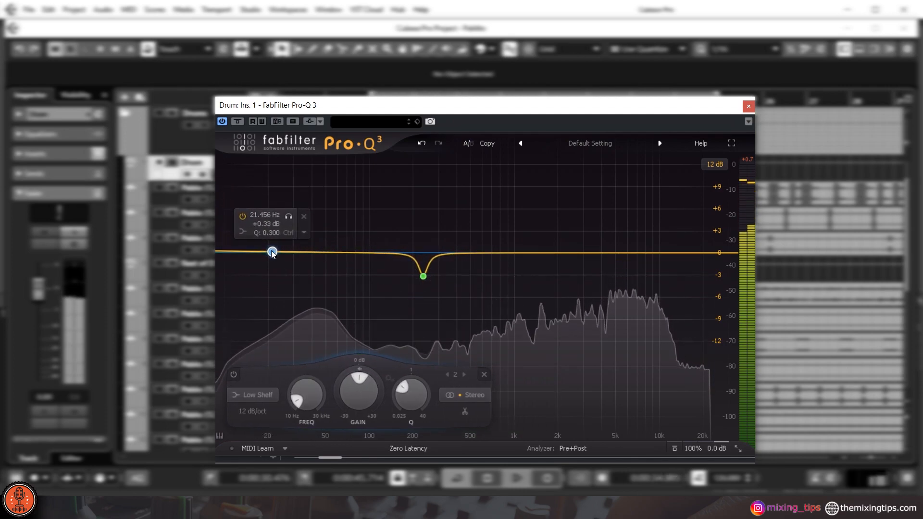
click(269, 399)
click(265, 310)
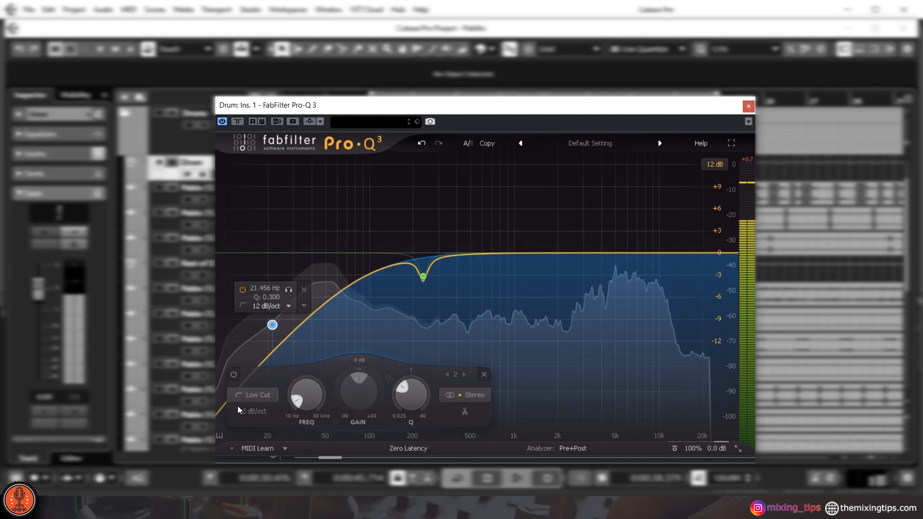
click(254, 411)
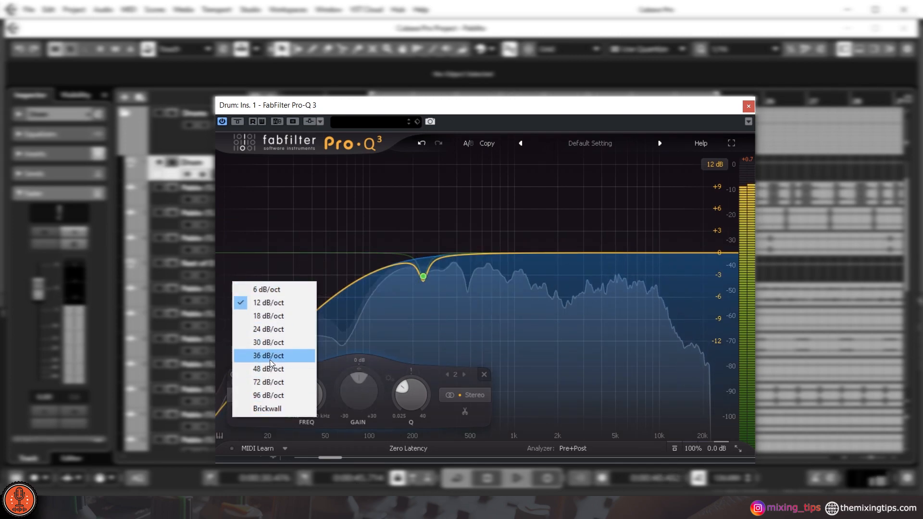
click(271, 363)
drag(272, 258, 303, 246)
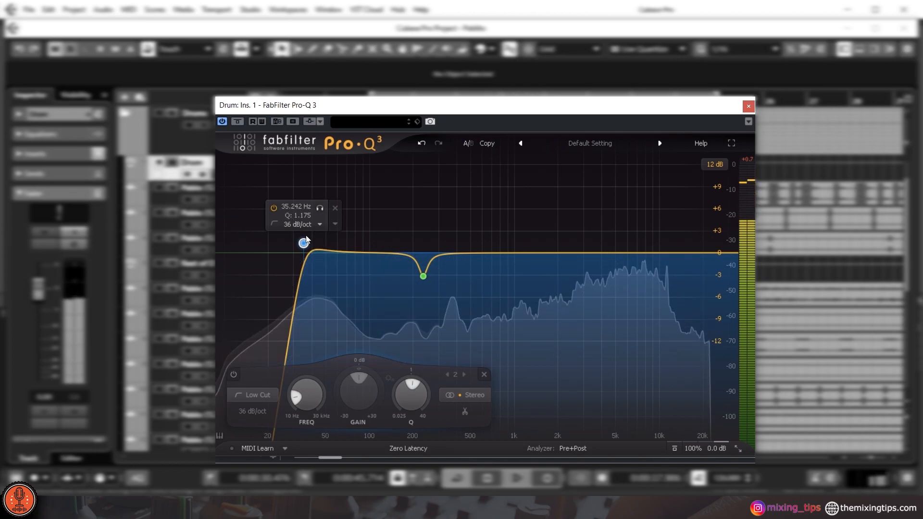
Step: Audition the low-cut band in solo and slightly lower its Q
click(319, 210)
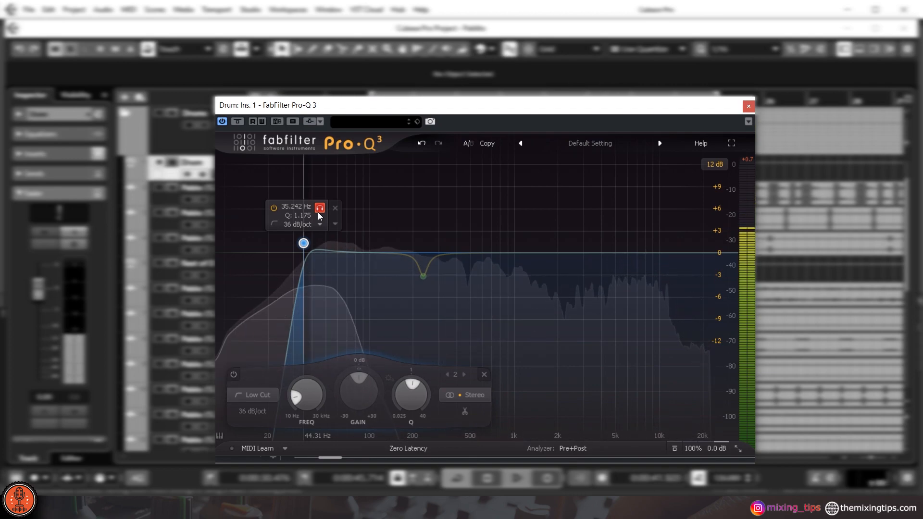
drag(318, 212, 316, 212)
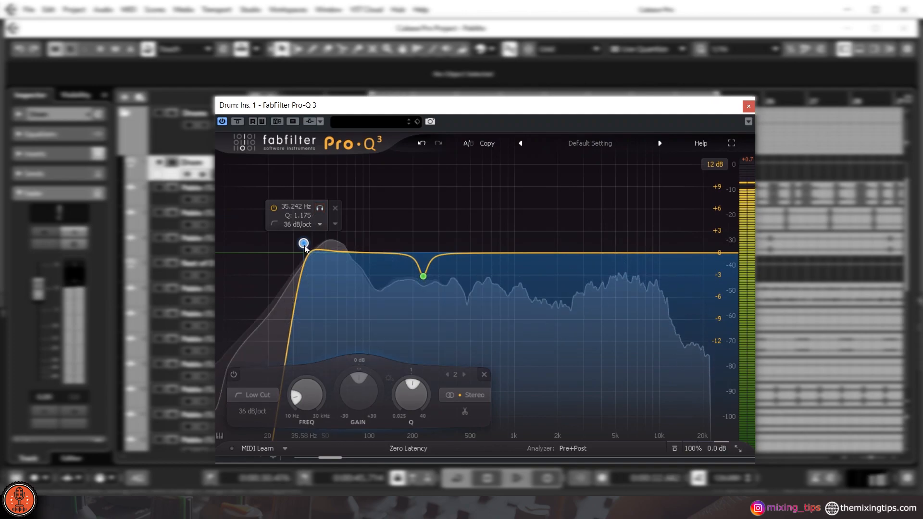
drag(303, 244, 304, 247)
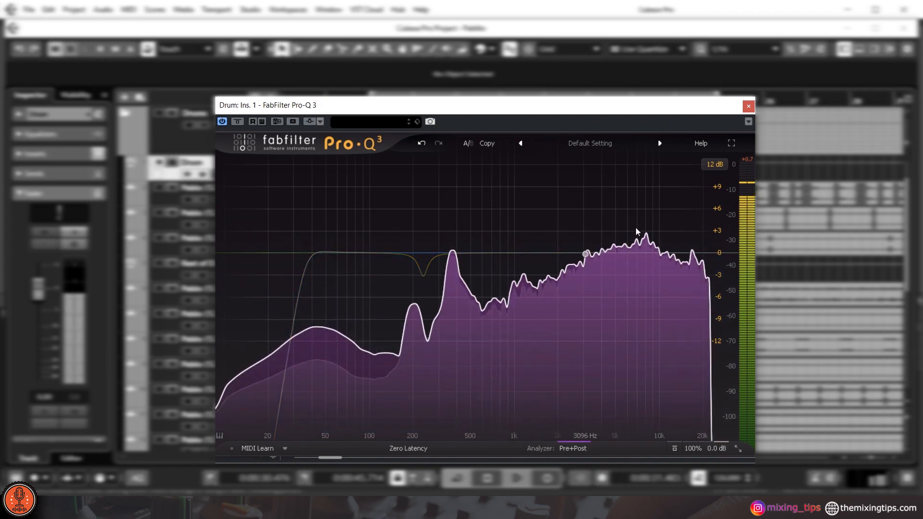
Step: Try a bell cut at about 2.8 kHz with about -9.4 dB gain and Q 4.77, and remove the band
mouse_move(558, 253)
mouse_down()
mouse_move(561, 187)
mouse_move(578, 184)
mouse_move(591, 203)
mouse_move(556, 222)
mouse_move(550, 255)
mouse_up()
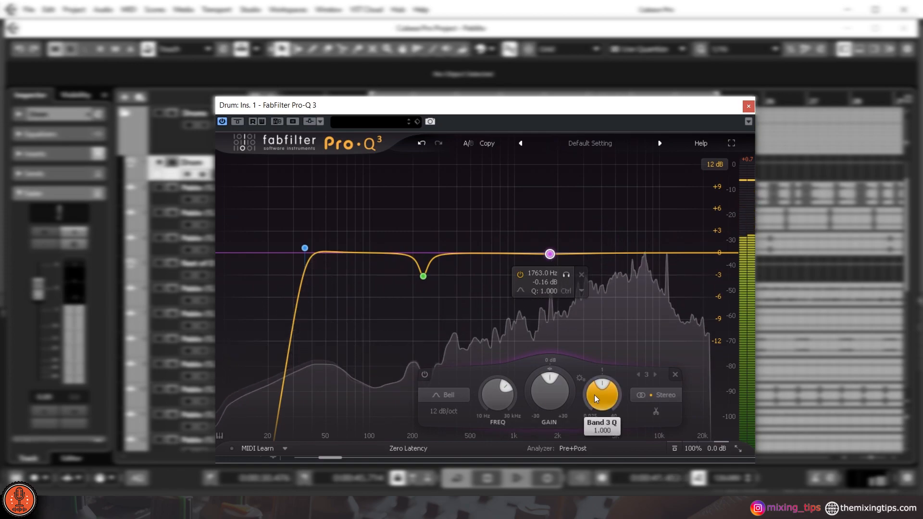
drag(596, 395, 585, 365)
drag(550, 255, 580, 322)
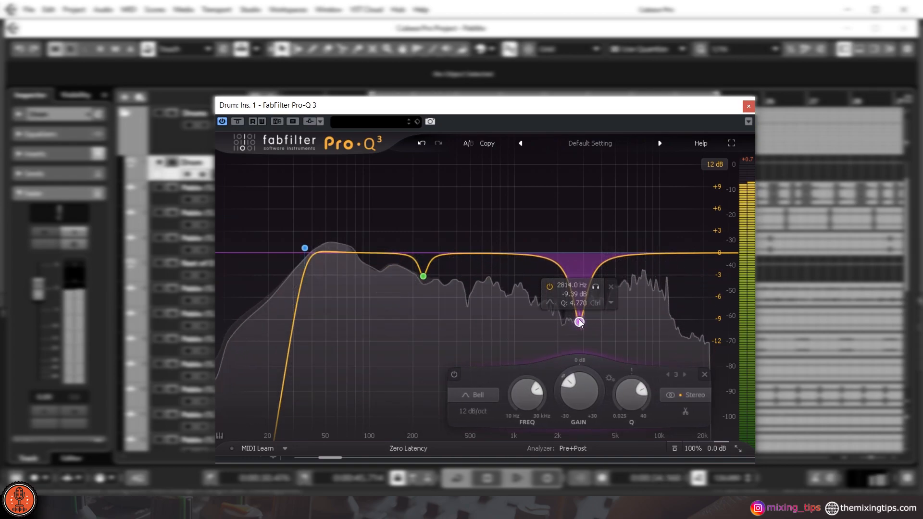
click(611, 288)
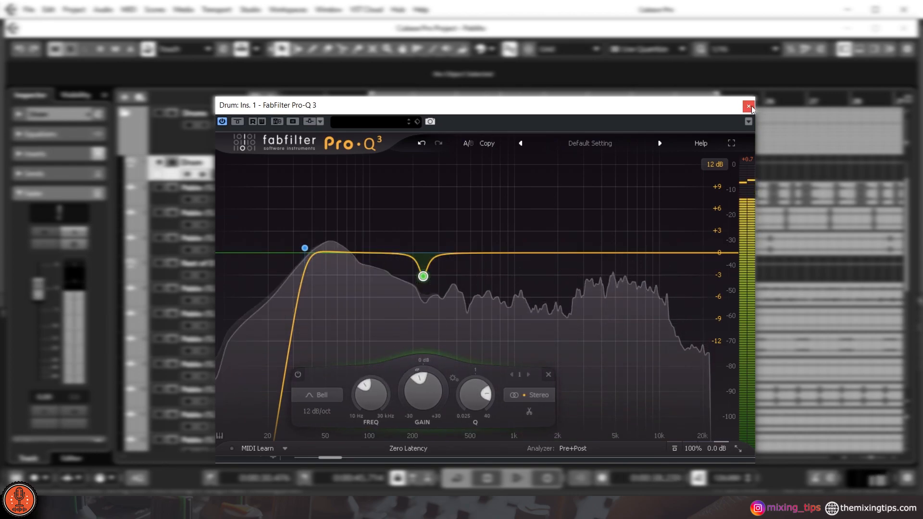
Step: Try a bell boost at about 1746 Hz with about +3.1 dB gain and Q 1, audition it in solo and remove the band
drag(564, 252, 548, 234)
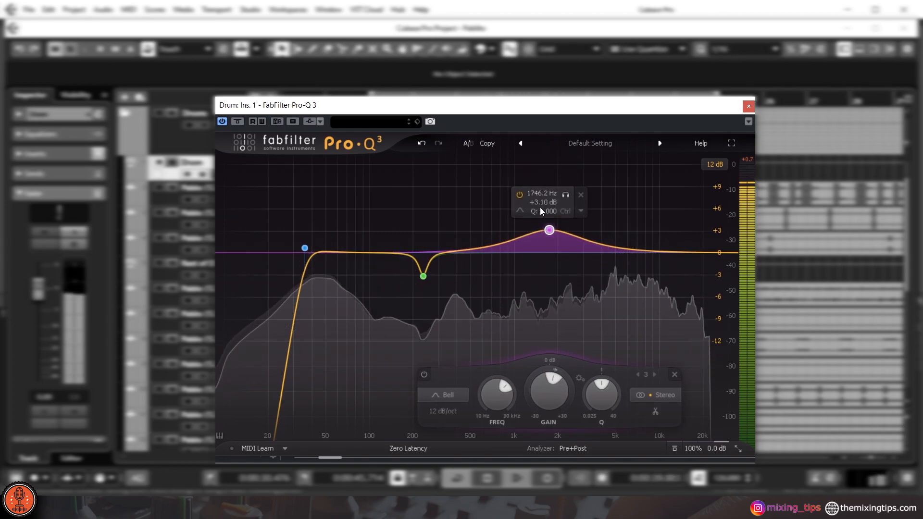
click(568, 194)
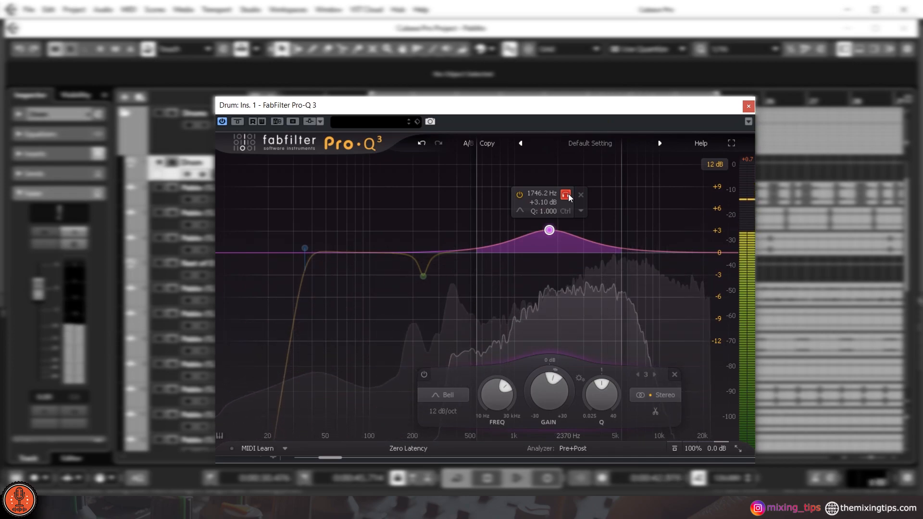
click(568, 194)
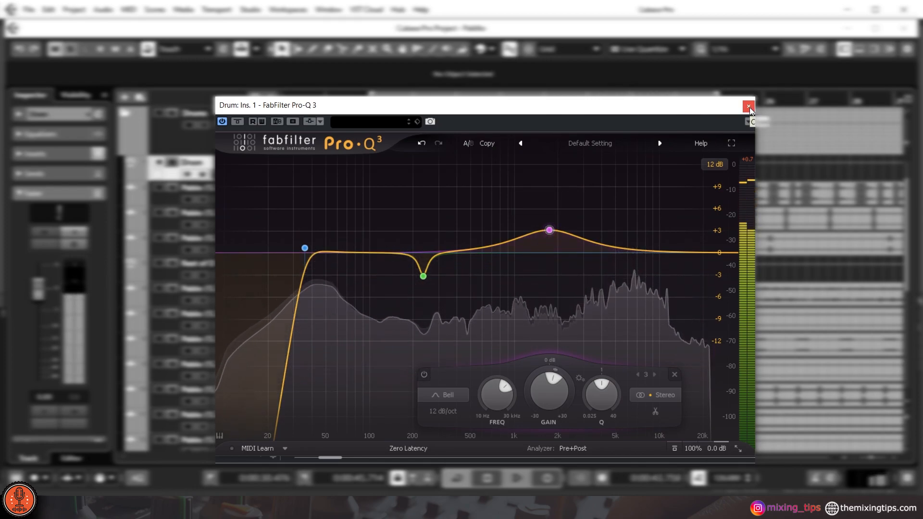
mouse_move(571, 235)
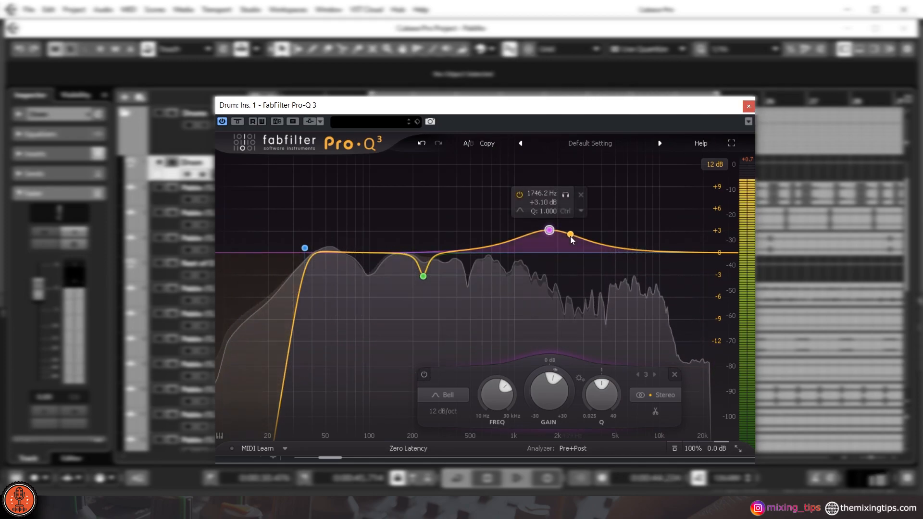
click(581, 196)
Step: Close the equalizer and insert C6 Stereo in the second insert slot of the Drum channel
click(748, 106)
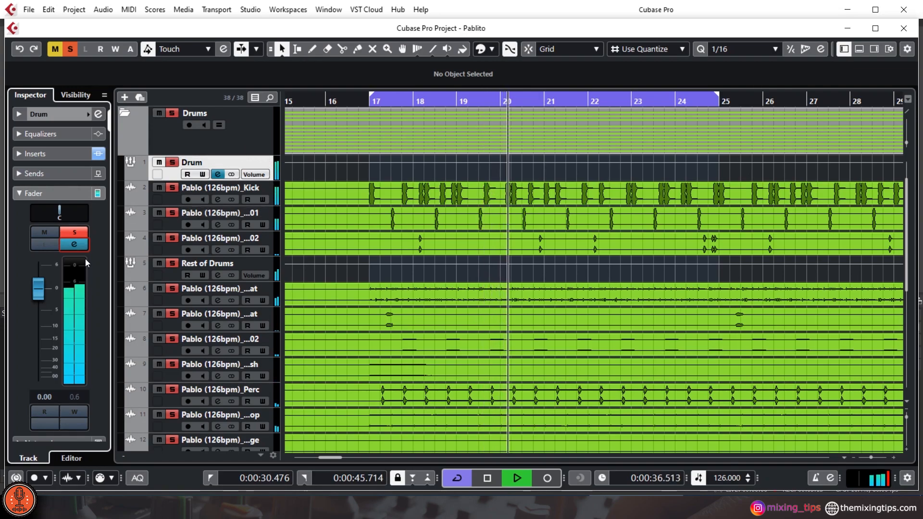
click(74, 246)
click(74, 245)
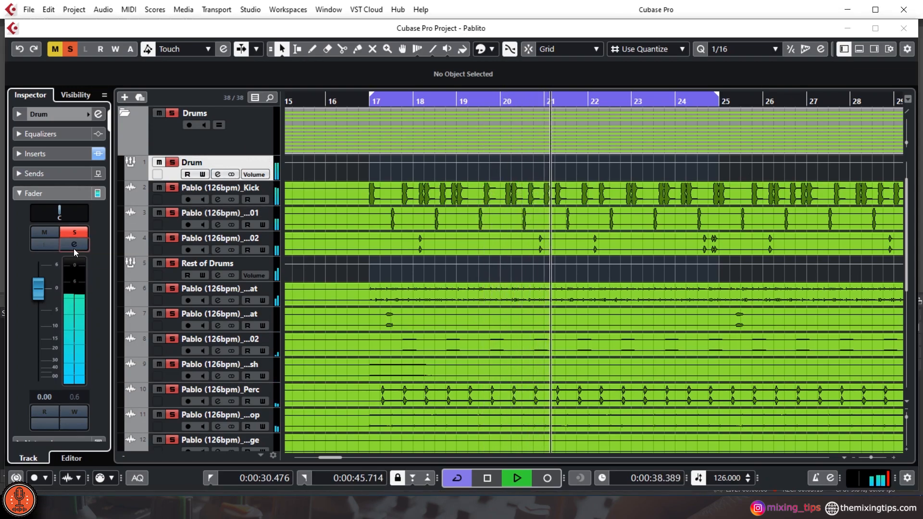
click(232, 194)
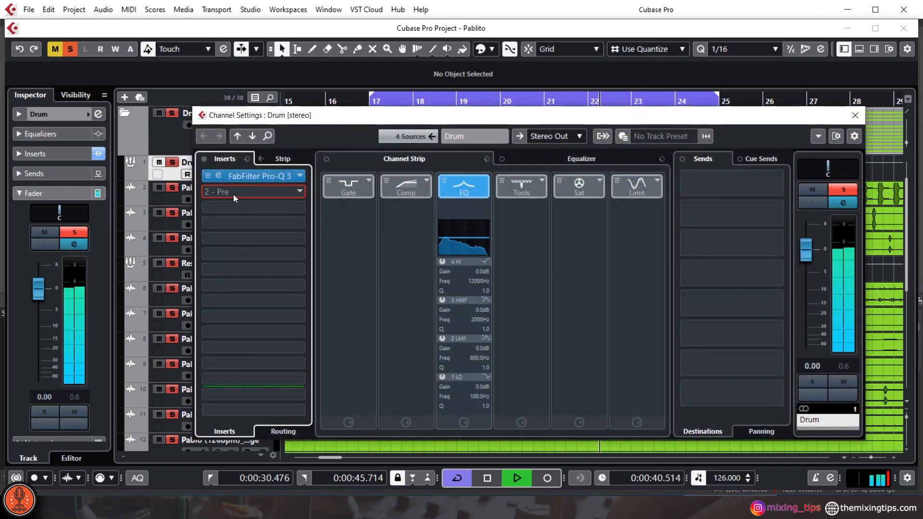
text(c6)
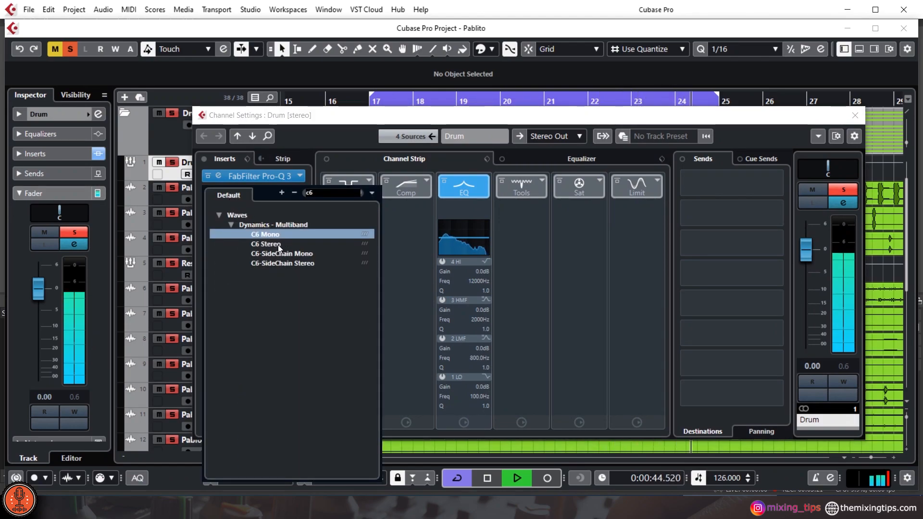
click(278, 245)
drag(577, 69, 434, 128)
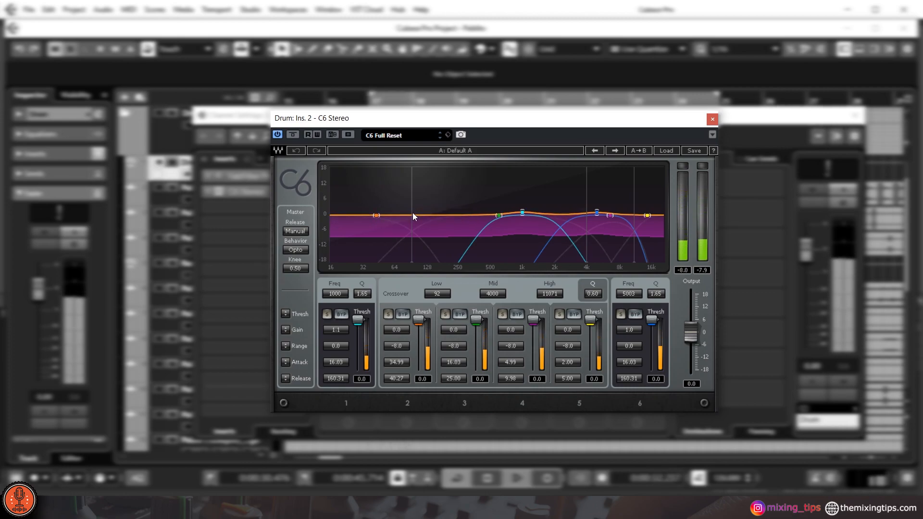
Step: Set the C6 mid crossover to about 1139 Hz and the low crossover to about 140 Hz
drag(586, 202, 521, 202)
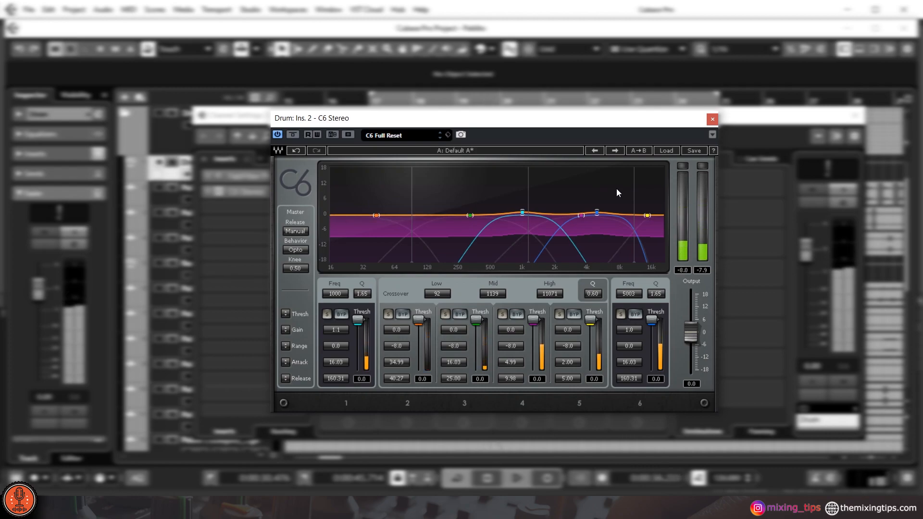
drag(411, 200, 431, 199)
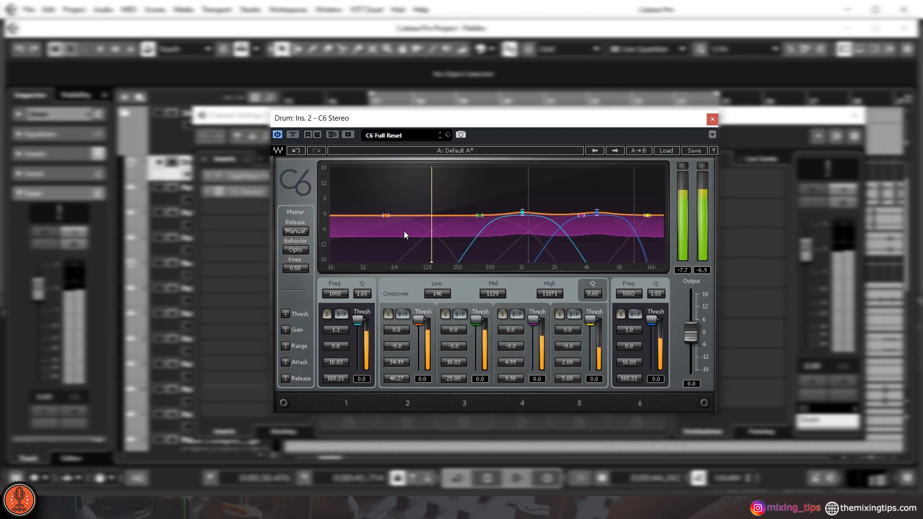
Step: Set the C6 mid crossover to about 951 Hz and the high crossover to about 5209 Hz
drag(528, 188, 520, 189)
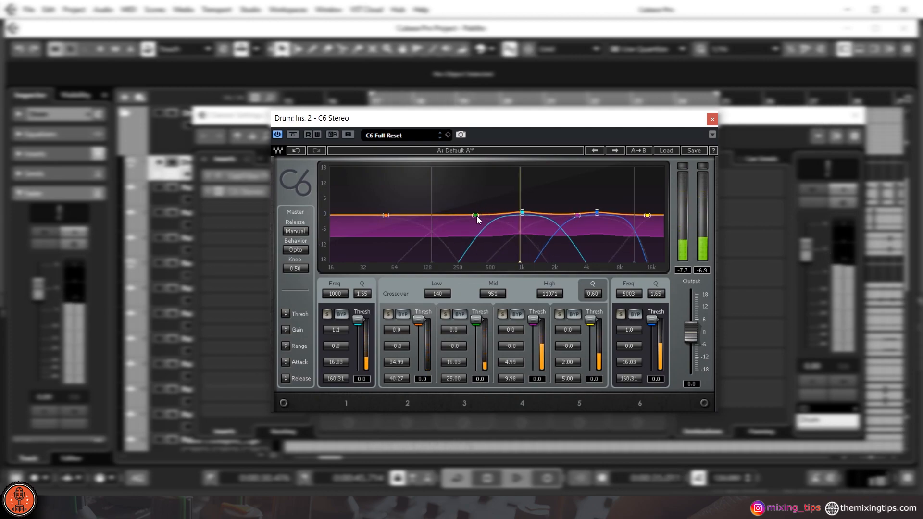
drag(633, 188, 600, 195)
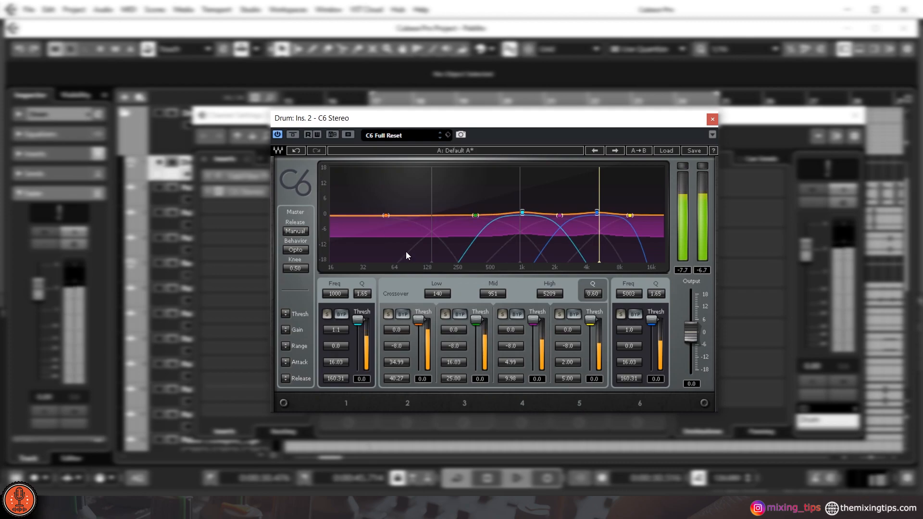
Step: Solo C6 band 2 and set its threshold to -23.4, range to -4.3 and attack to 2.61
click(388, 315)
drag(418, 319, 398, 324)
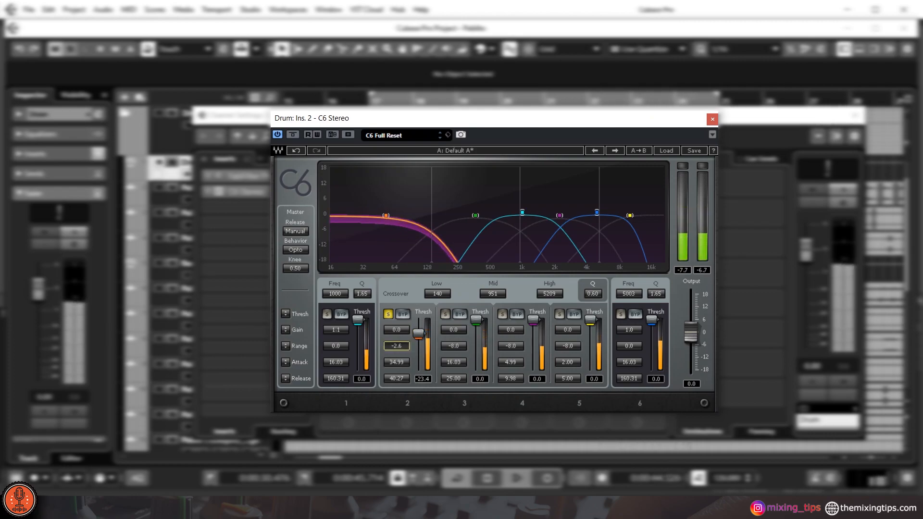
drag(400, 365, 400, 327)
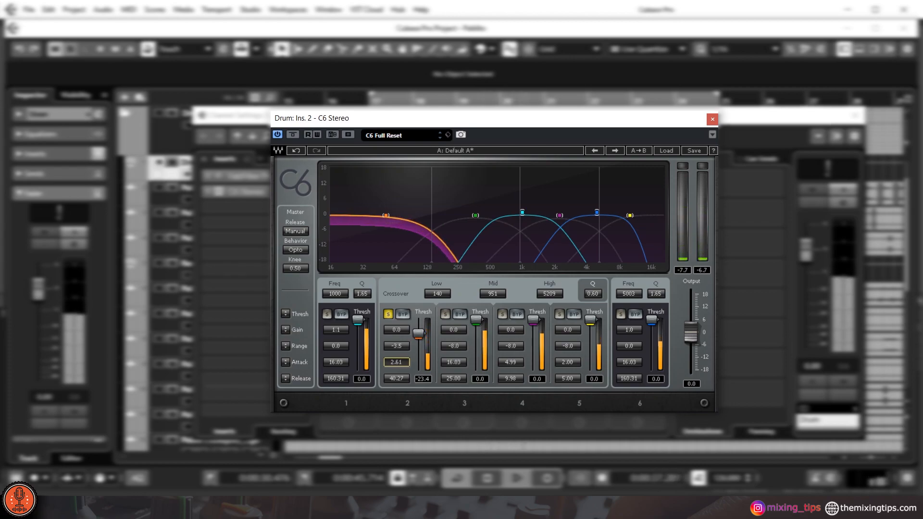
drag(406, 345, 396, 347)
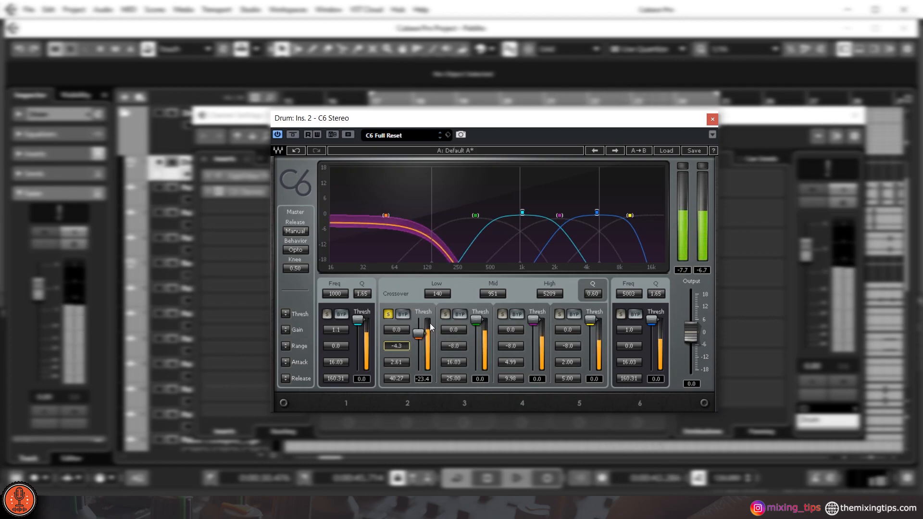
Step: Audition C6 band 3 and band 1 in solo, and return to the full signal
click(445, 315)
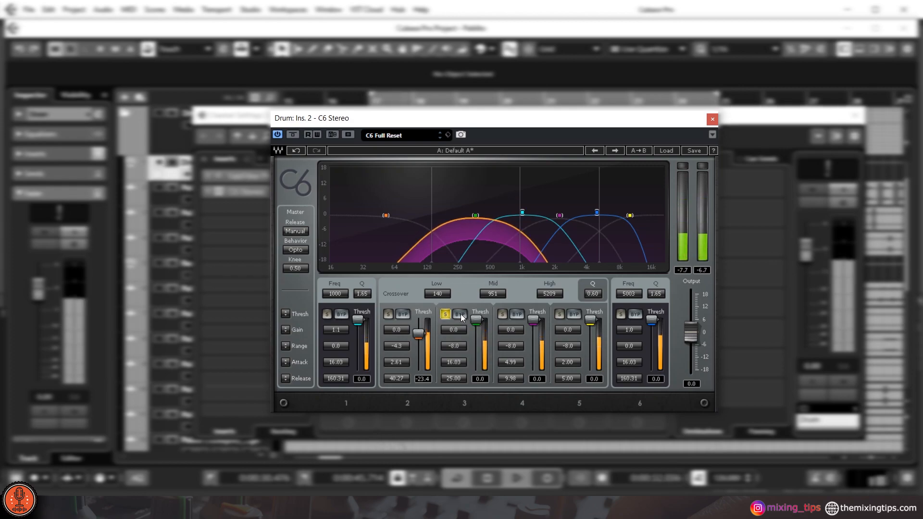
click(446, 315)
click(326, 315)
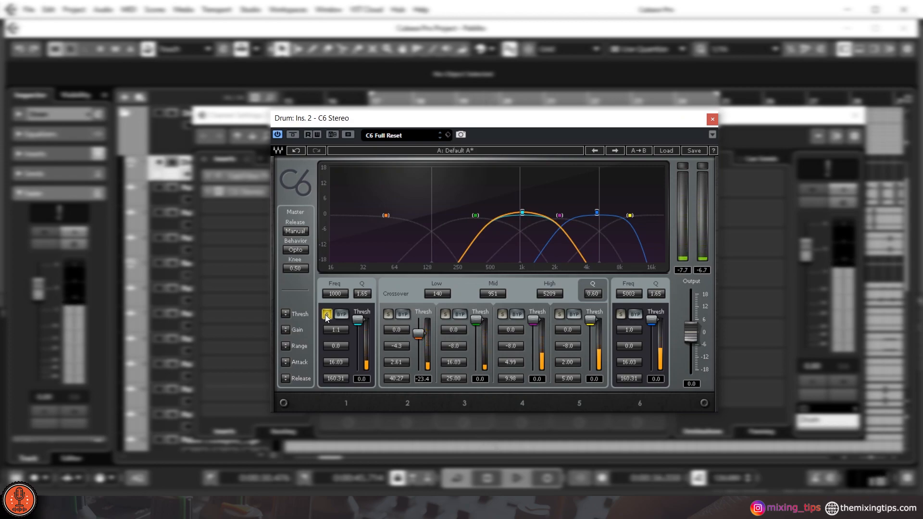
click(327, 315)
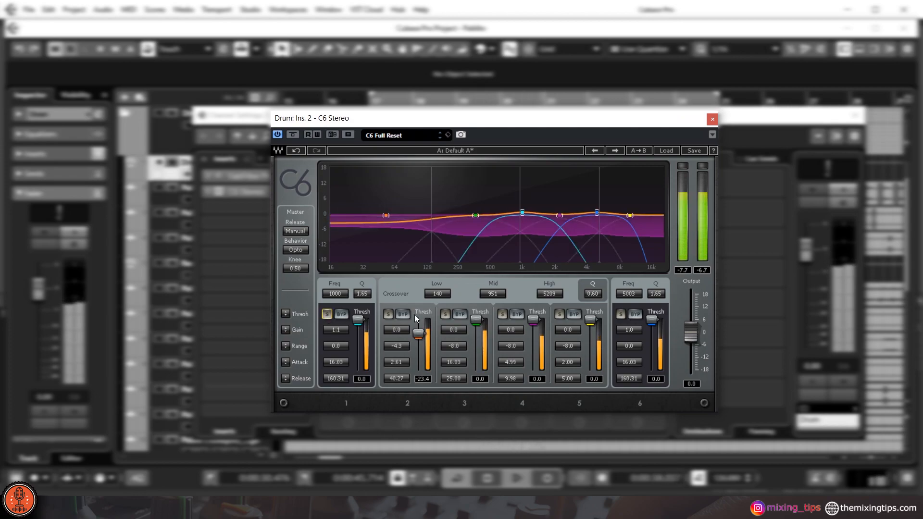
Step: Solo C6 band 3 and set its range to -7.6, threshold to -23.1 and attack to 10.74
click(445, 314)
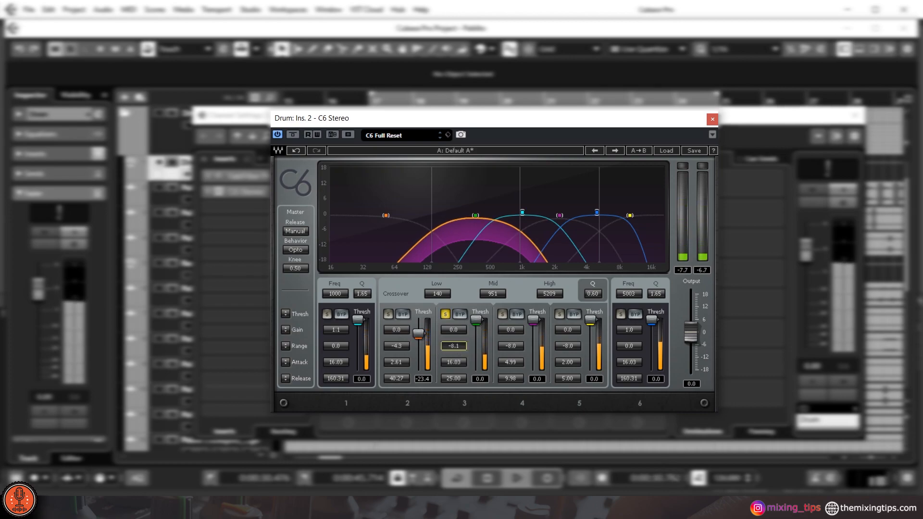
drag(454, 346, 481, 330)
drag(455, 363, 455, 369)
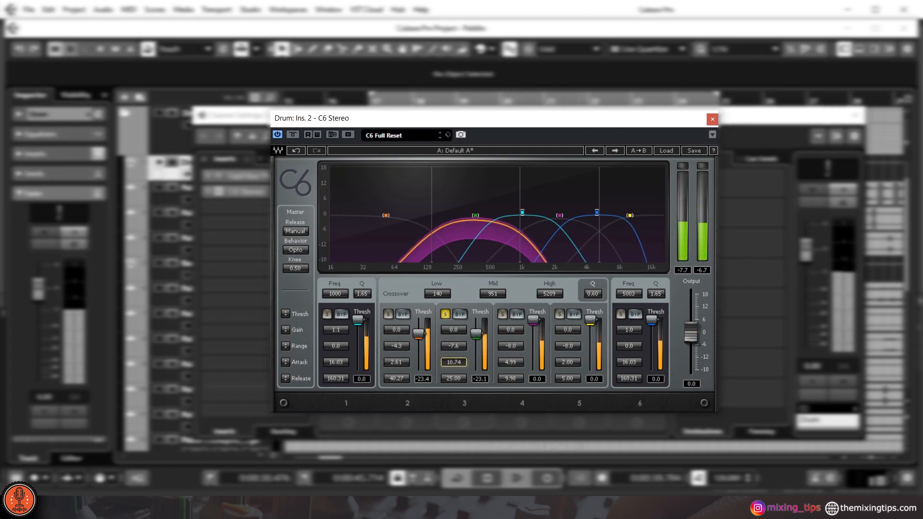
Step: Switch the solo from band 3 to band 4 and set band 4's threshold to -29.9
click(444, 314)
click(502, 315)
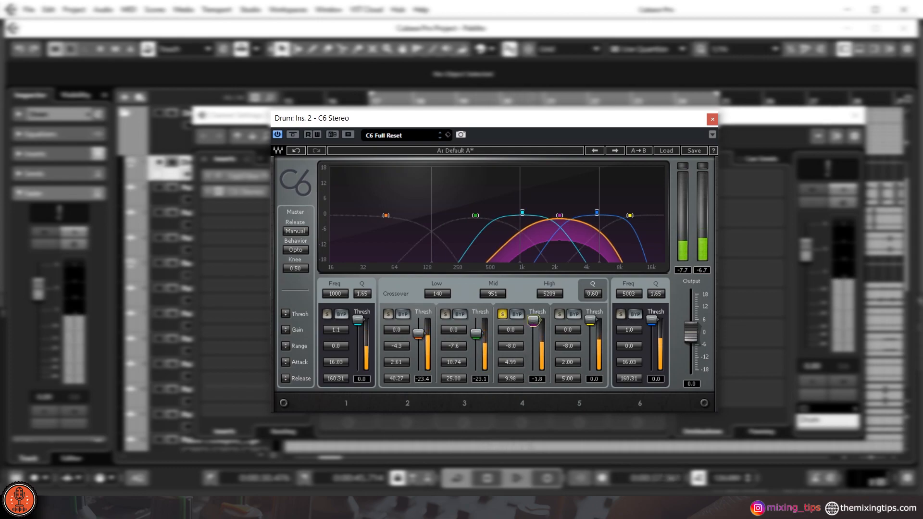
drag(533, 324, 533, 338)
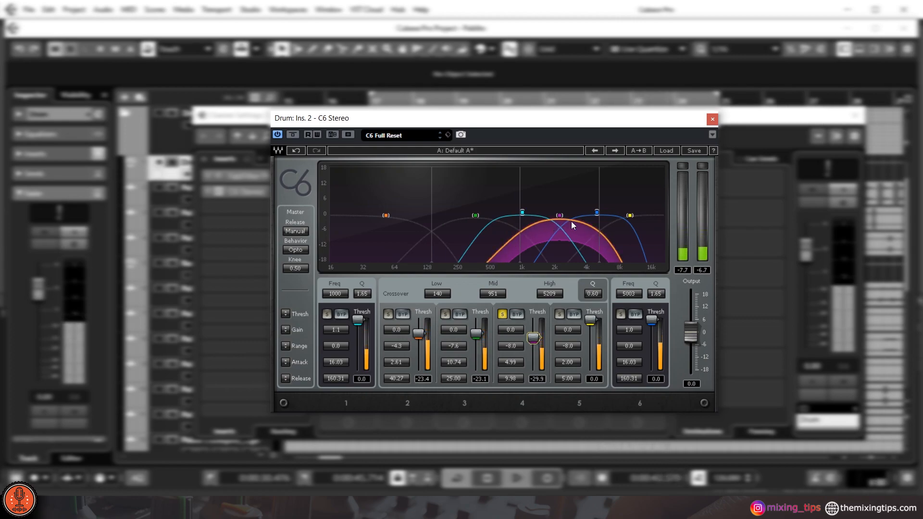
Step: In solo, set band 5 to gain 2.4, range -10.1, attack 0.52 and threshold -15.7, with the high crossover at about 3903 Hz
click(559, 314)
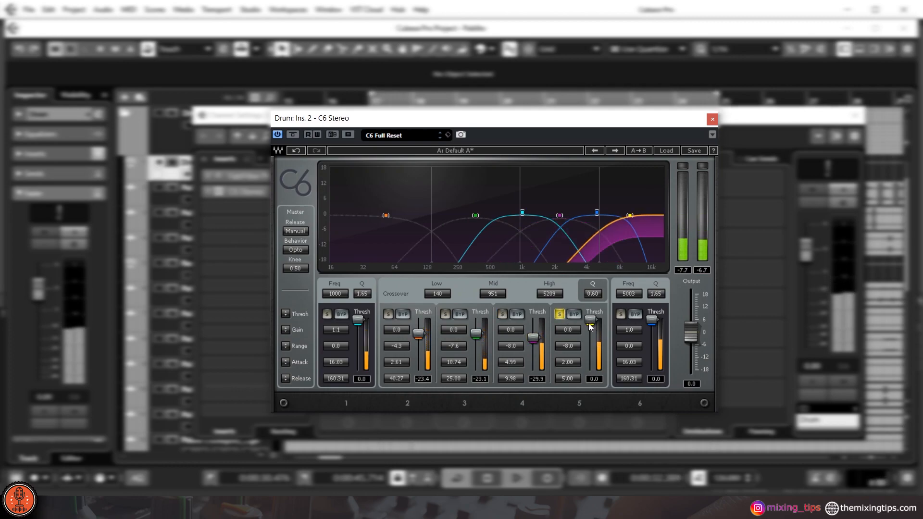
drag(598, 194, 623, 209)
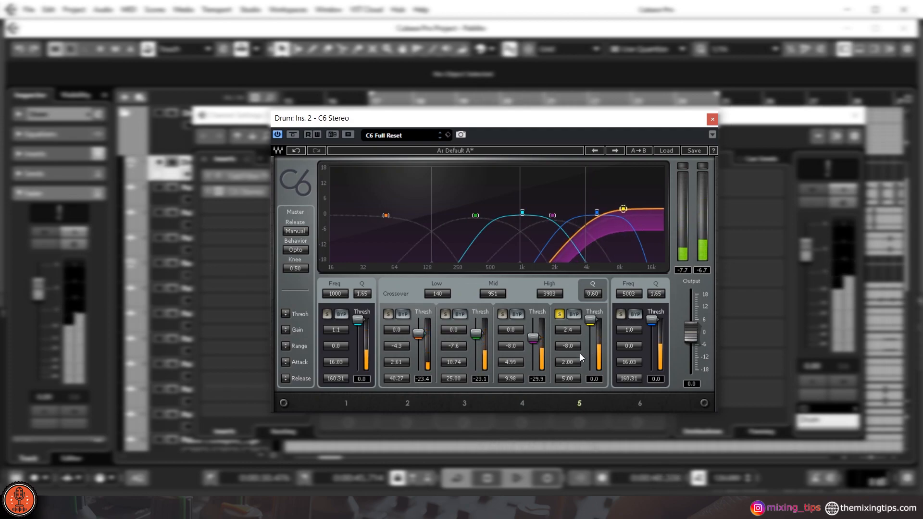
drag(575, 362, 588, 332)
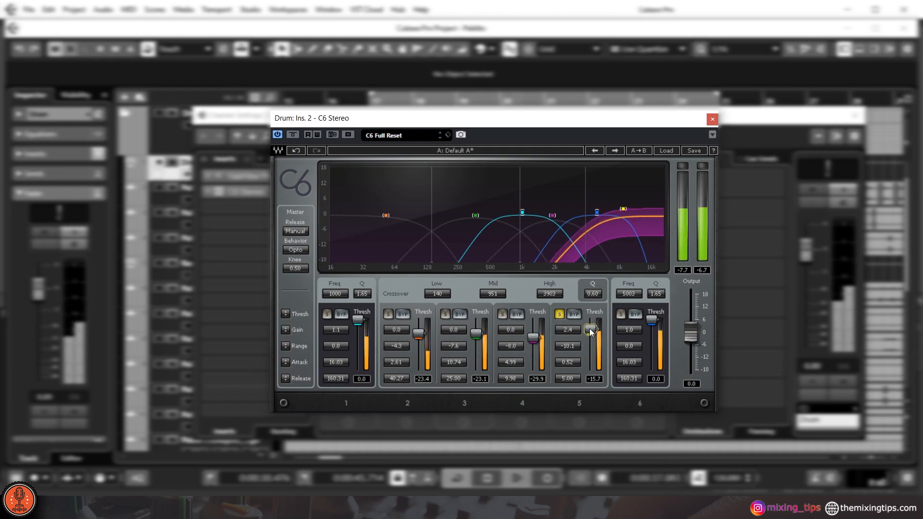
click(560, 314)
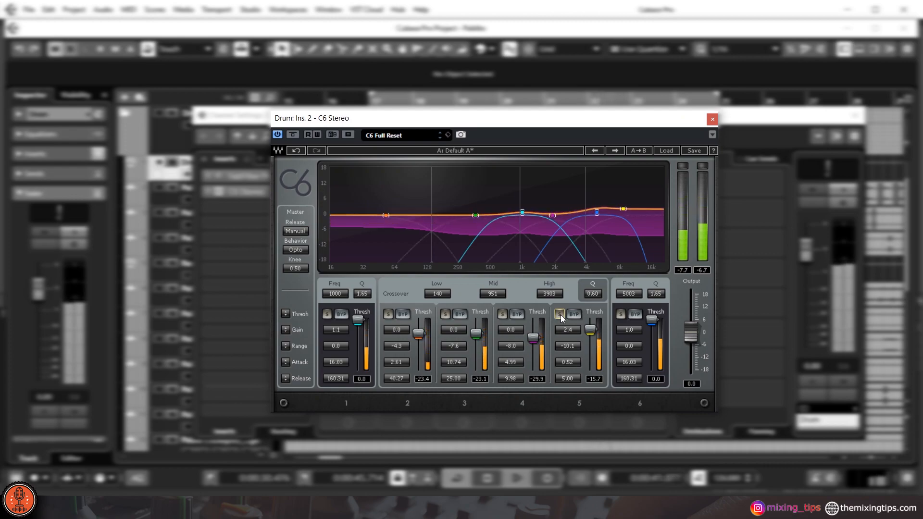
Step: Audition band 6 in solo, and set soloed band 1 to range -5.0, threshold -30.6, attack 6.95 and gain 1.2
click(620, 315)
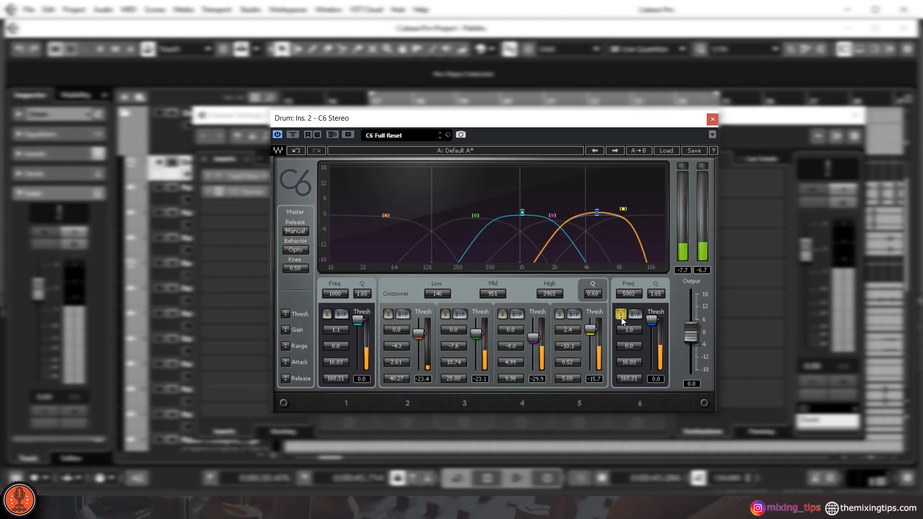
click(621, 317)
click(330, 314)
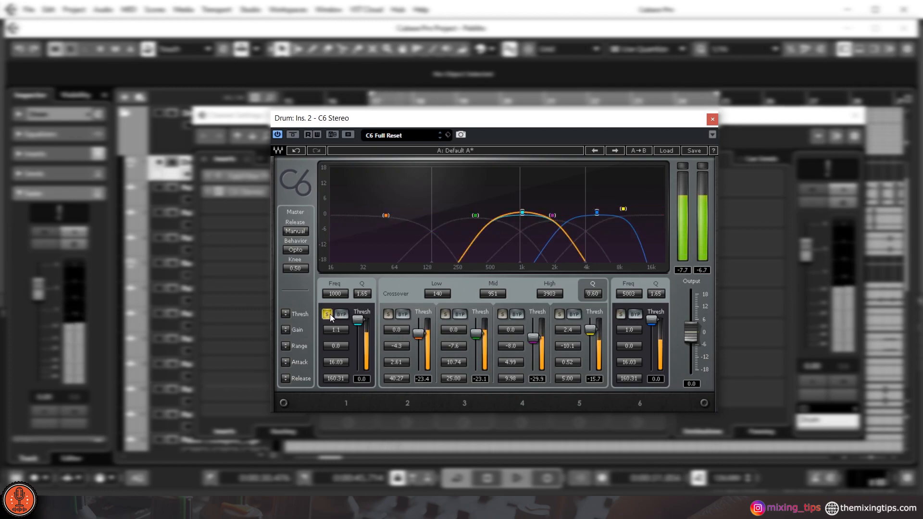
drag(340, 349, 339, 373)
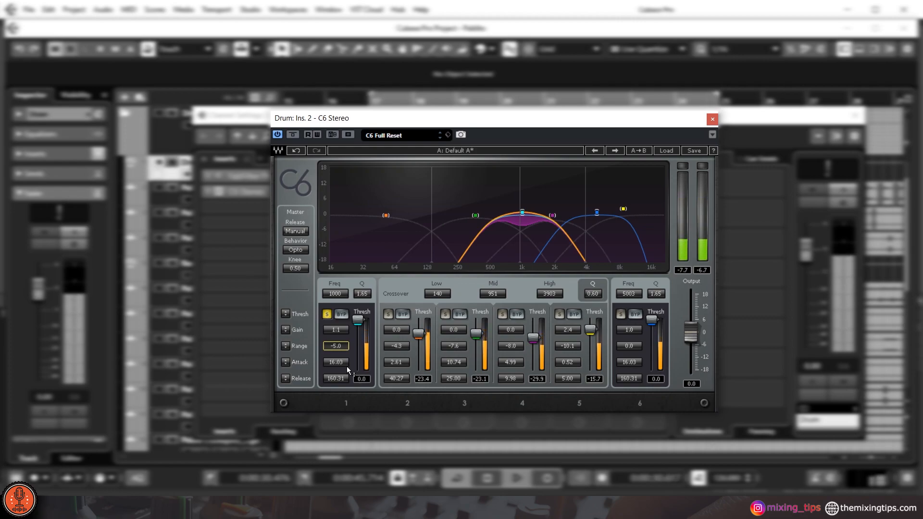
drag(355, 322, 346, 378)
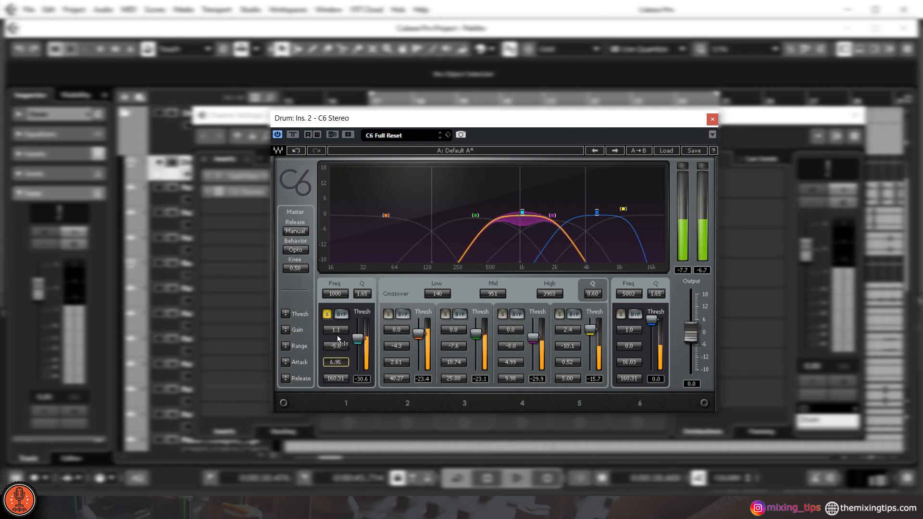
drag(336, 331, 336, 332)
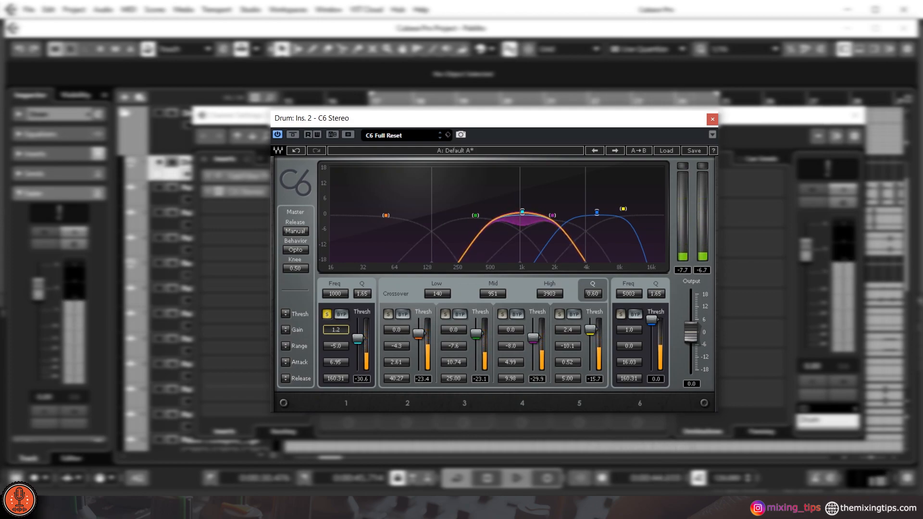
click(328, 315)
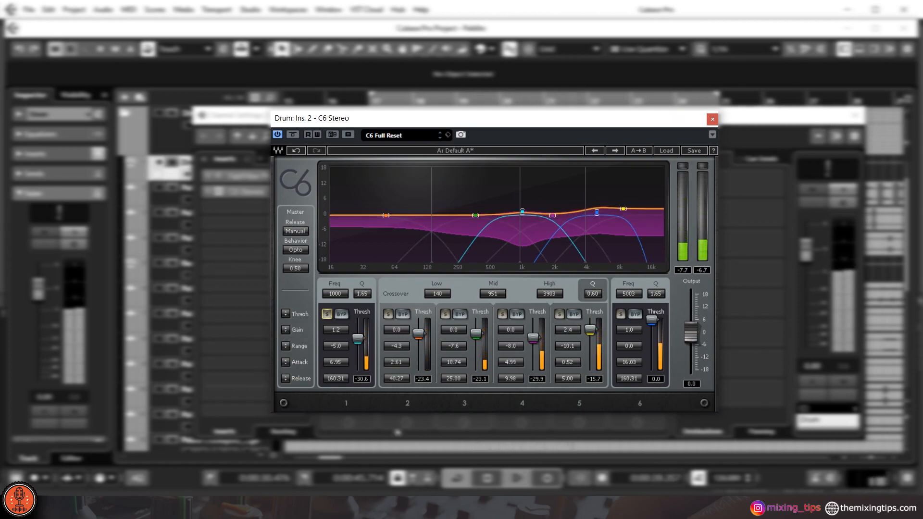
Step: Move the C6 window aside and compare the drums with the compressor bypassed and active
drag(394, 126, 459, 138)
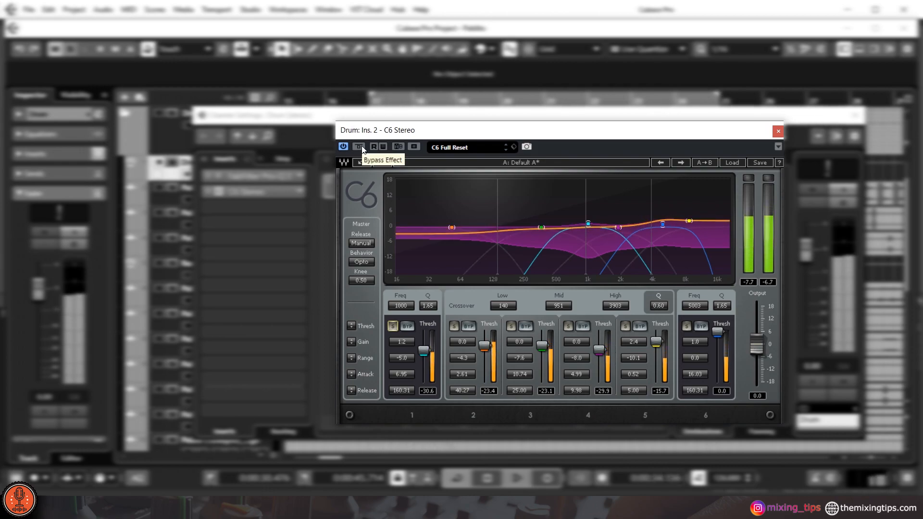
click(359, 146)
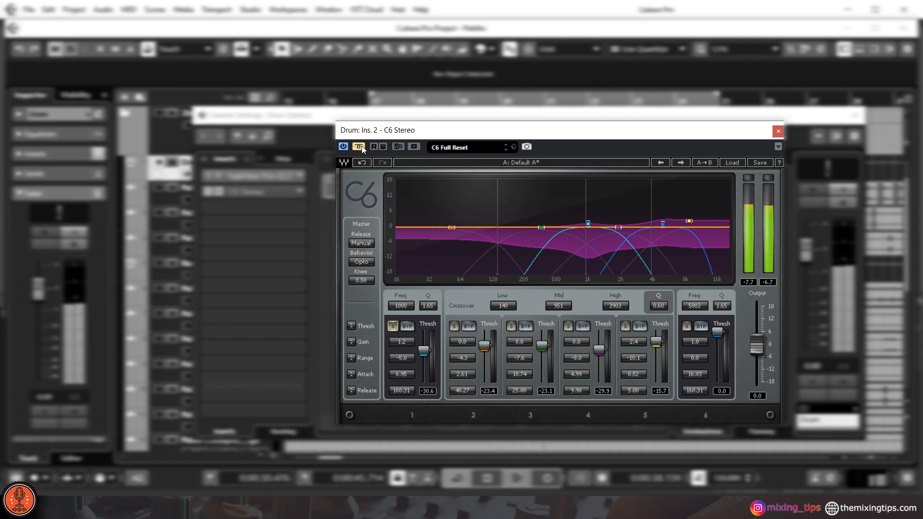
click(361, 146)
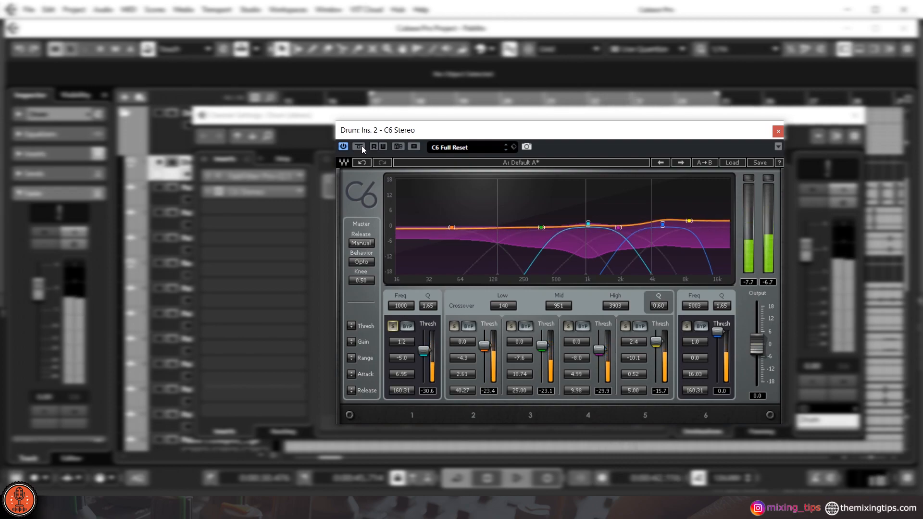
click(362, 146)
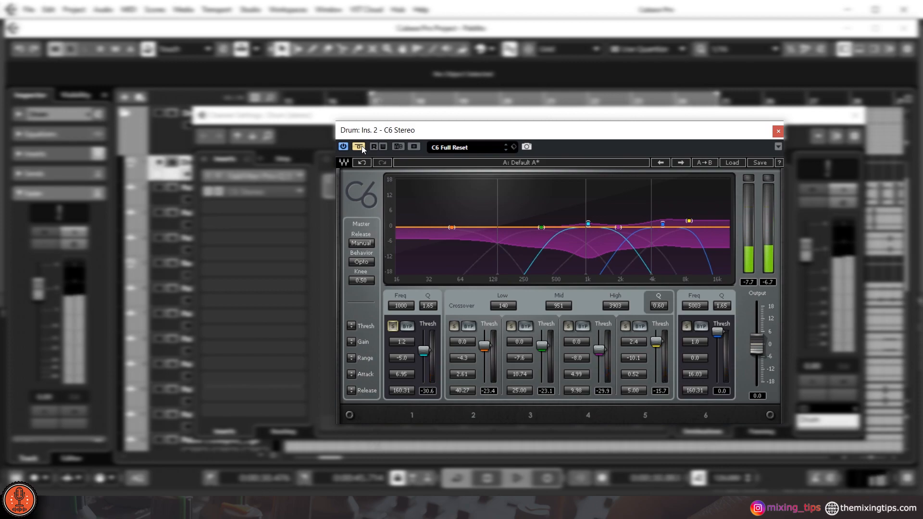
click(361, 145)
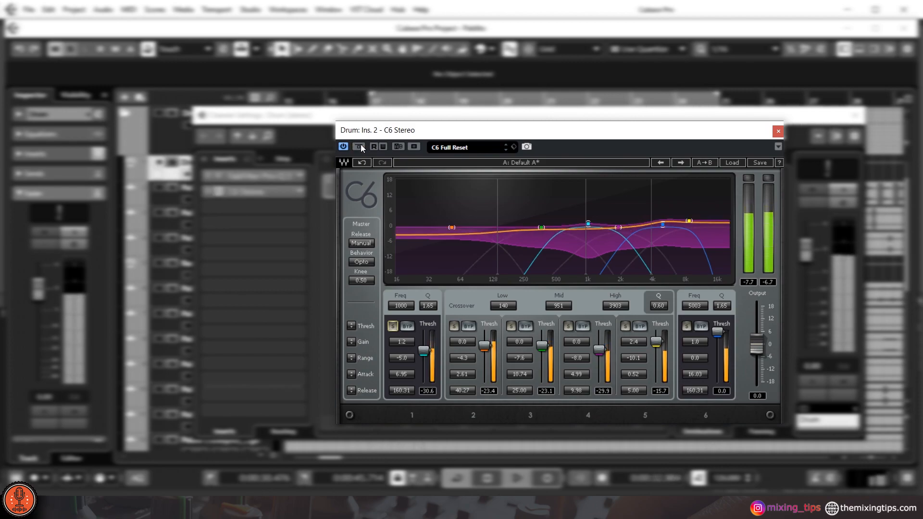
Step: Set C6 band 2's range to -3.0 and its gain to 1.2
click(462, 357)
mouse_move(462, 358)
mouse_down()
mouse_move(455, 338)
mouse_move(461, 365)
mouse_move(462, 345)
mouse_up()
click(463, 341)
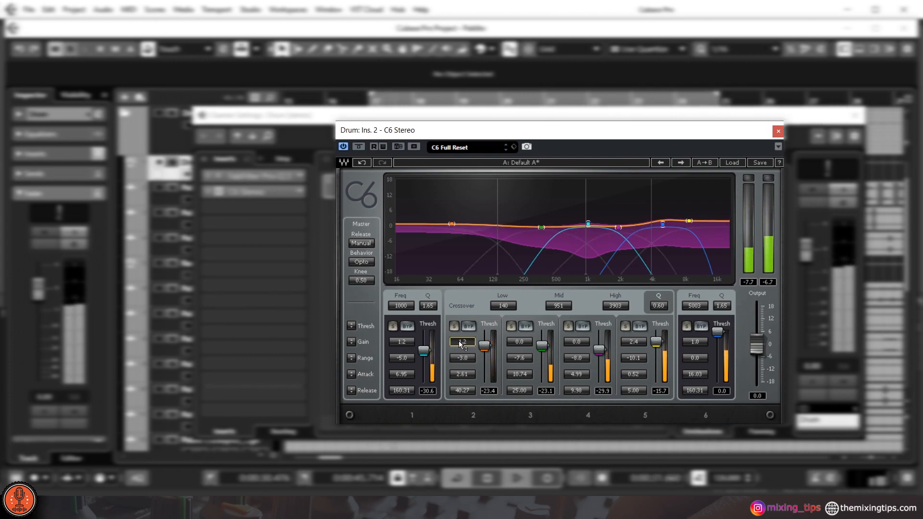
Step: Compare the revised C6 settings against bypass, and close the plug-in and the Drum channel settings
click(358, 147)
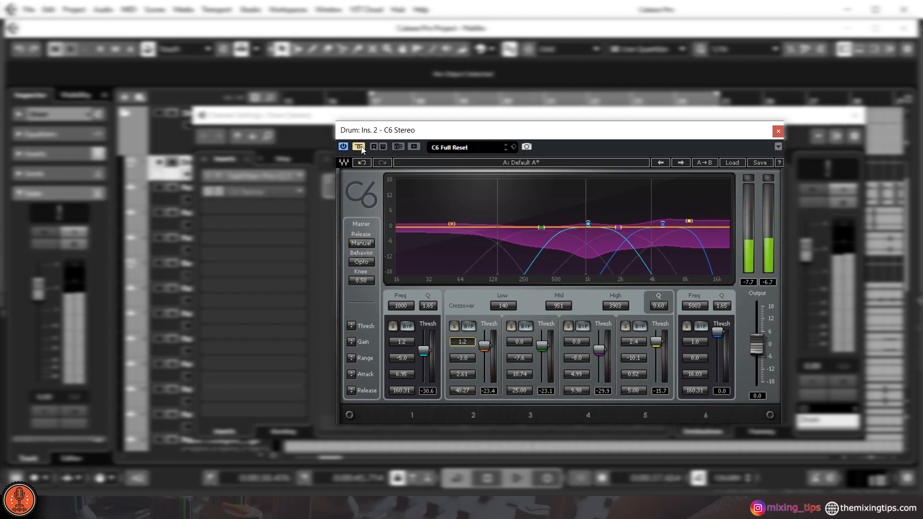
click(362, 146)
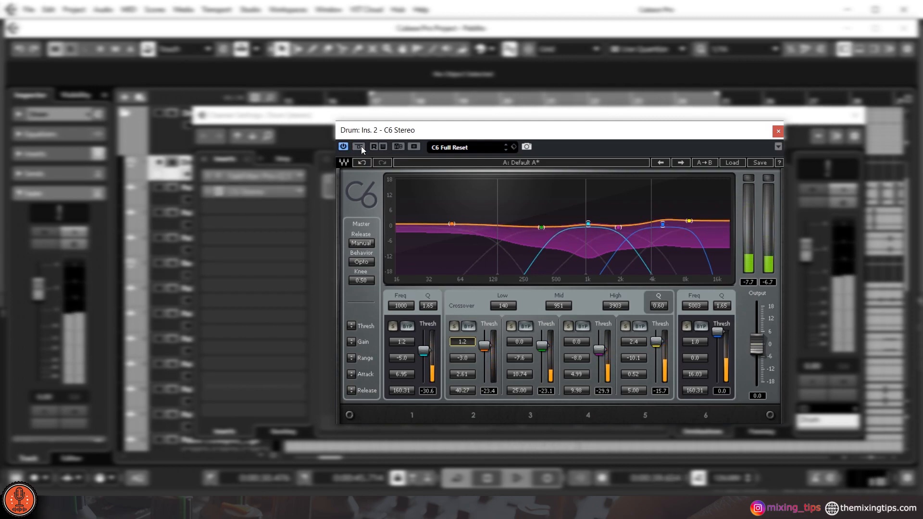
click(778, 131)
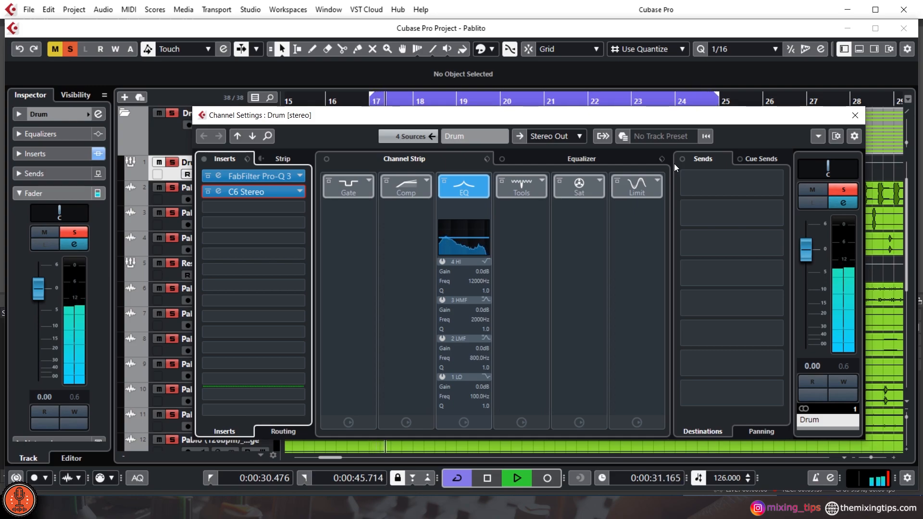
click(855, 115)
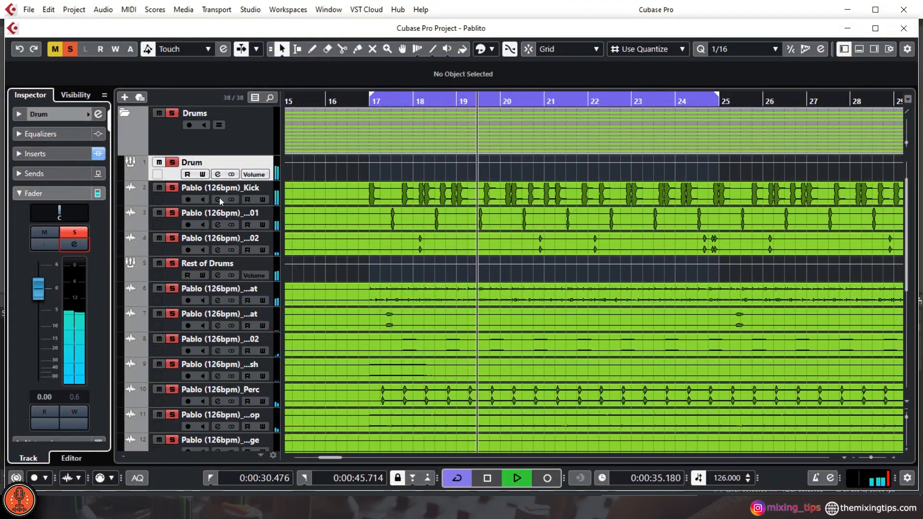
Step: Add one stereo FX track with no effect, routed to Stereo Out and created inside the folder
scroll(906, 440, down, 3)
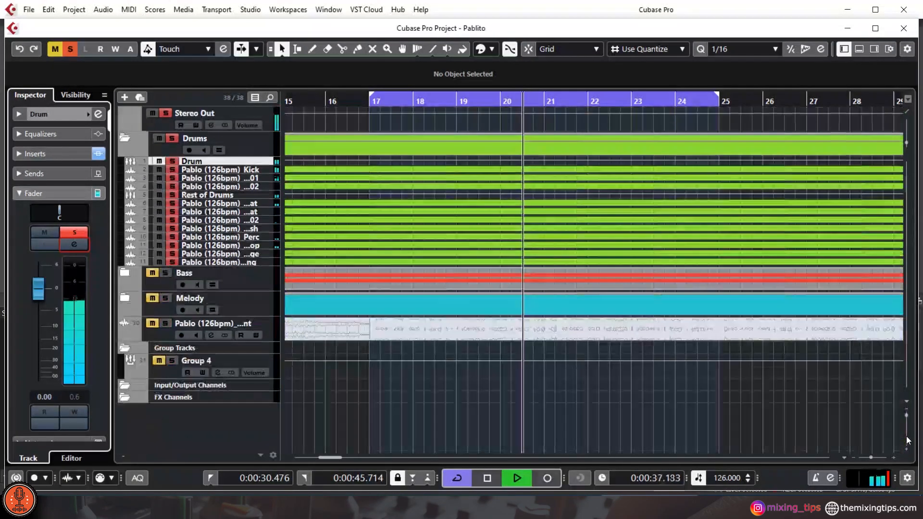
scroll(907, 441, up, 3)
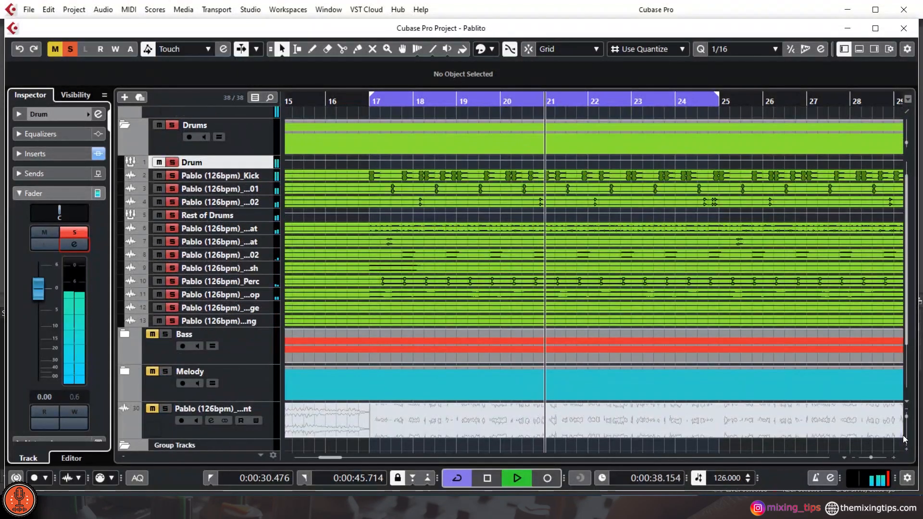
right_click(249, 162)
mouse_move(300, 170)
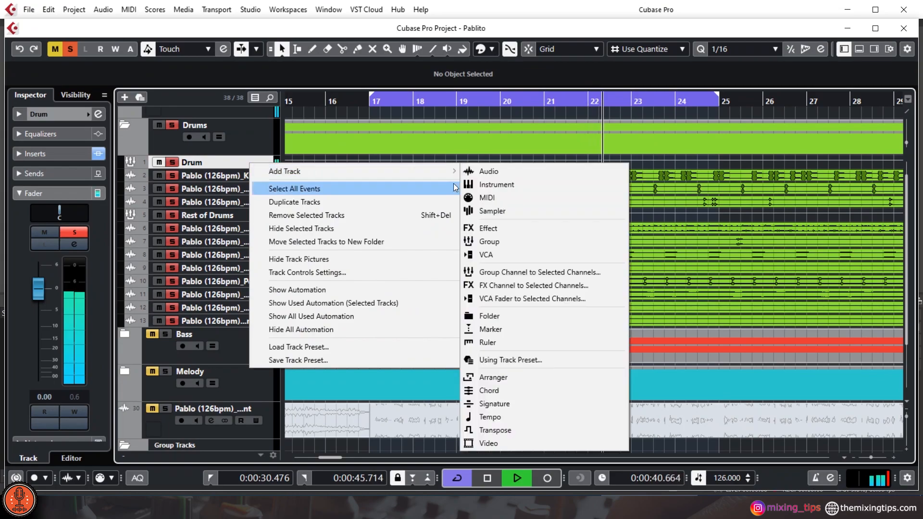
click(523, 227)
click(501, 199)
click(501, 198)
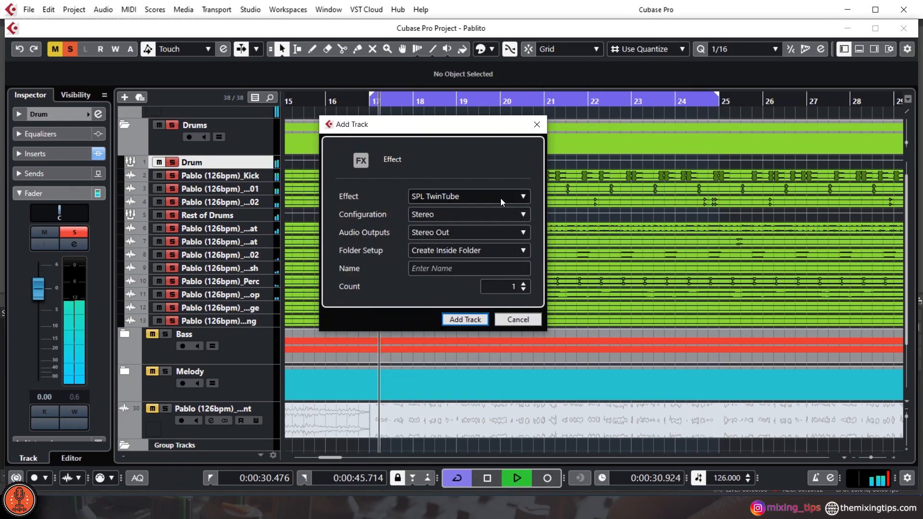
click(463, 196)
click(380, 234)
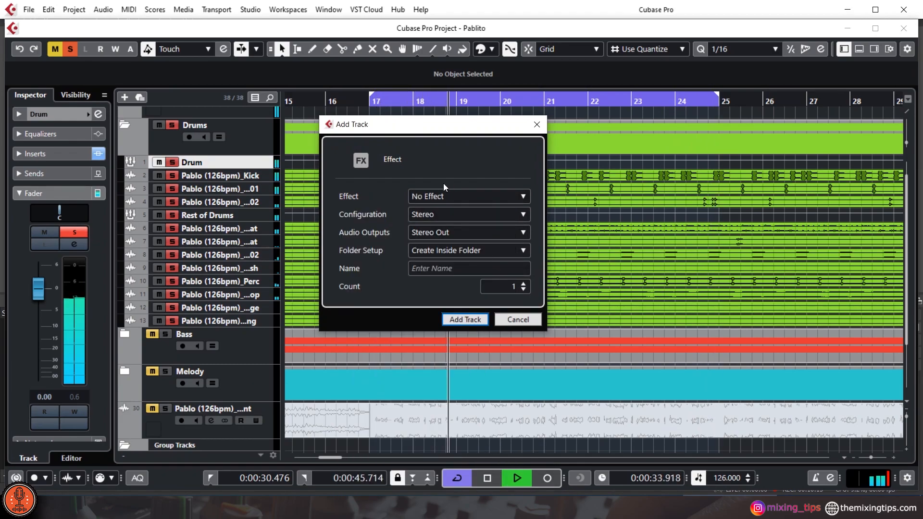
click(466, 319)
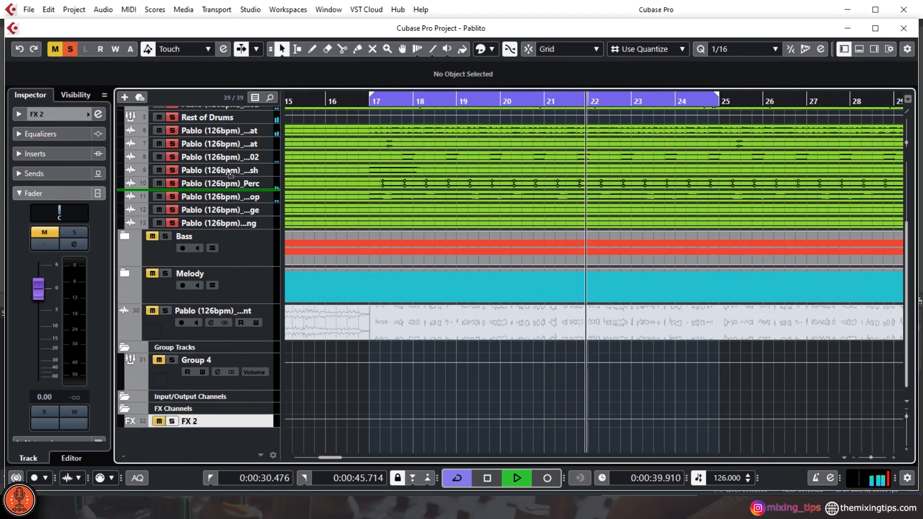
Step: Move the FX 2 track directly below the Drum group, solo it, and enlarge the track heights
scroll(224, 186, up, 3)
drag(234, 102, 227, 185)
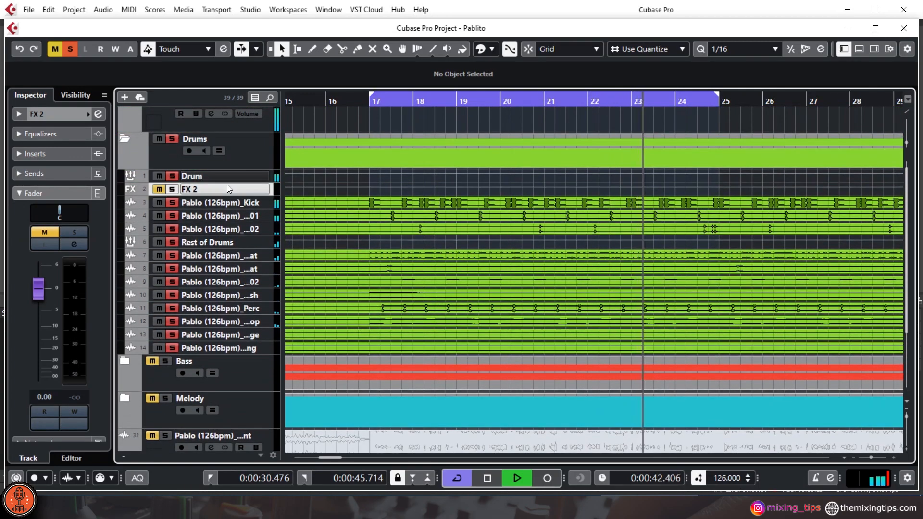
click(156, 192)
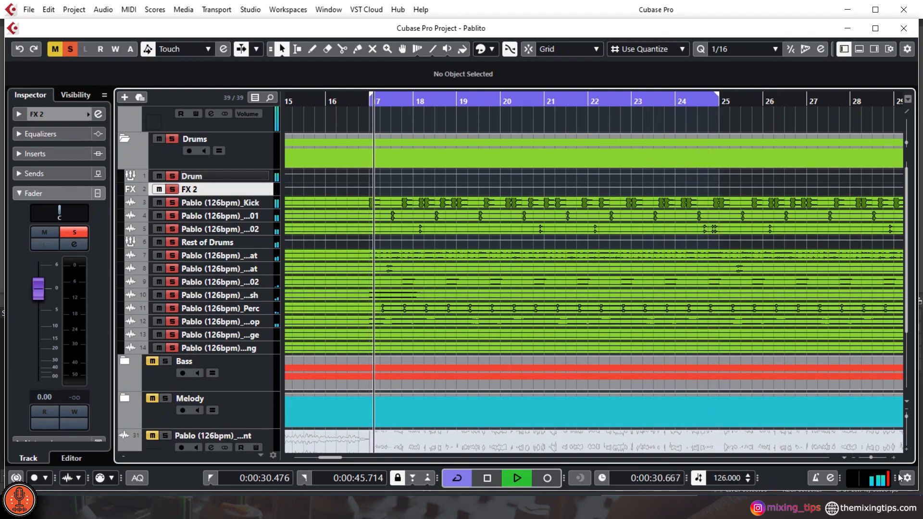
click(905, 431)
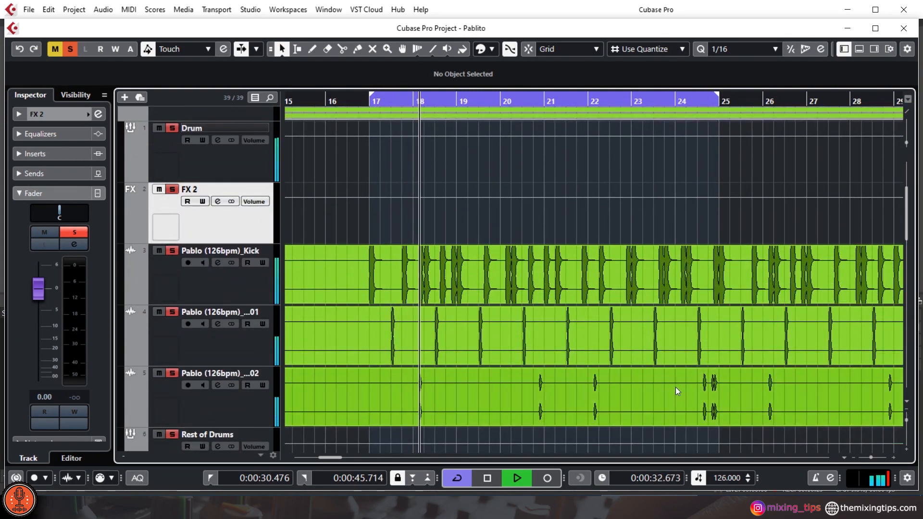
Step: Add an active send from the Drum channel to FX 2 at 0.00, and close the channel settings
scroll(675, 358, up, 3)
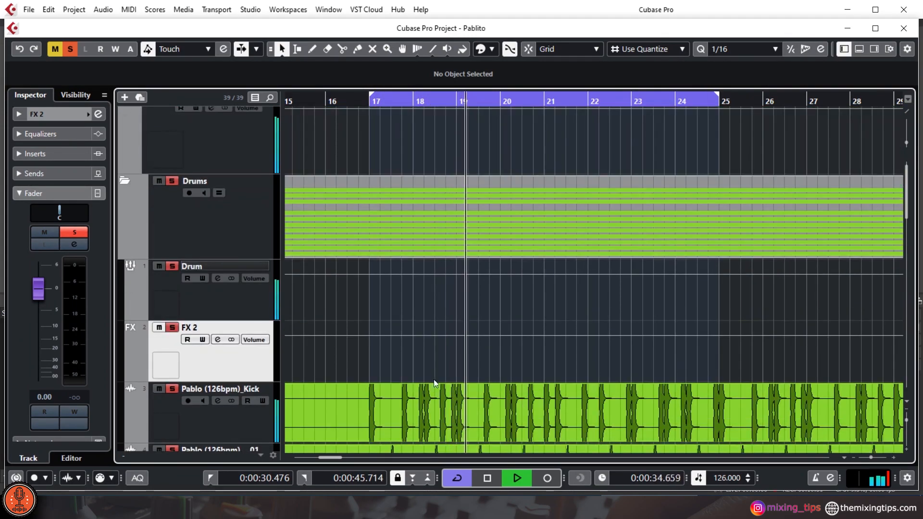
click(220, 304)
click(218, 279)
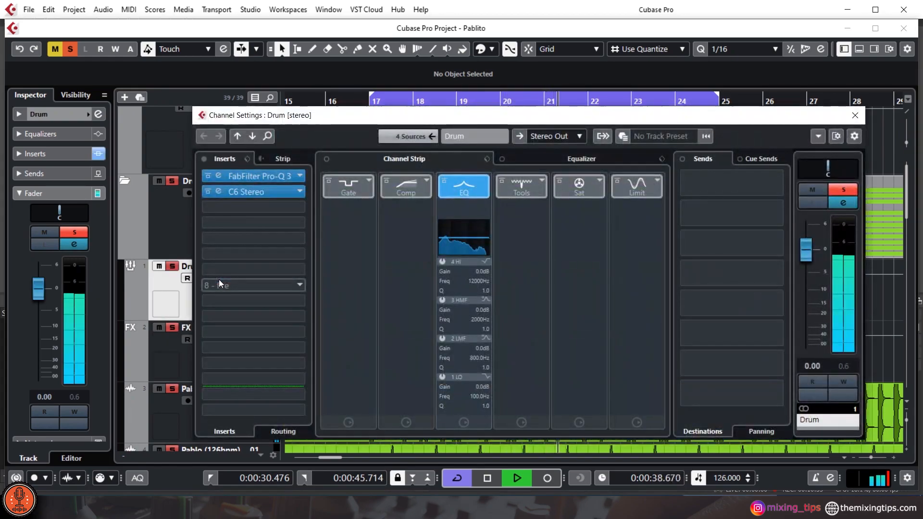
click(706, 185)
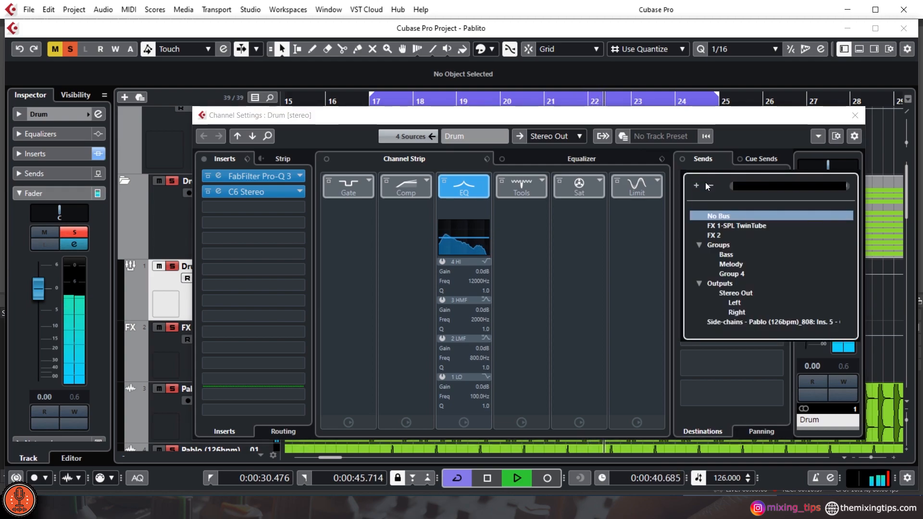
click(714, 235)
click(691, 175)
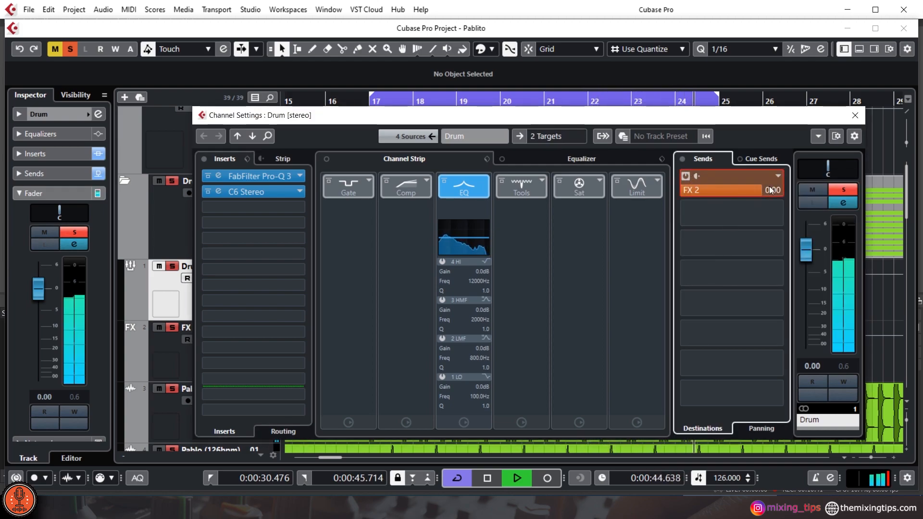
click(855, 122)
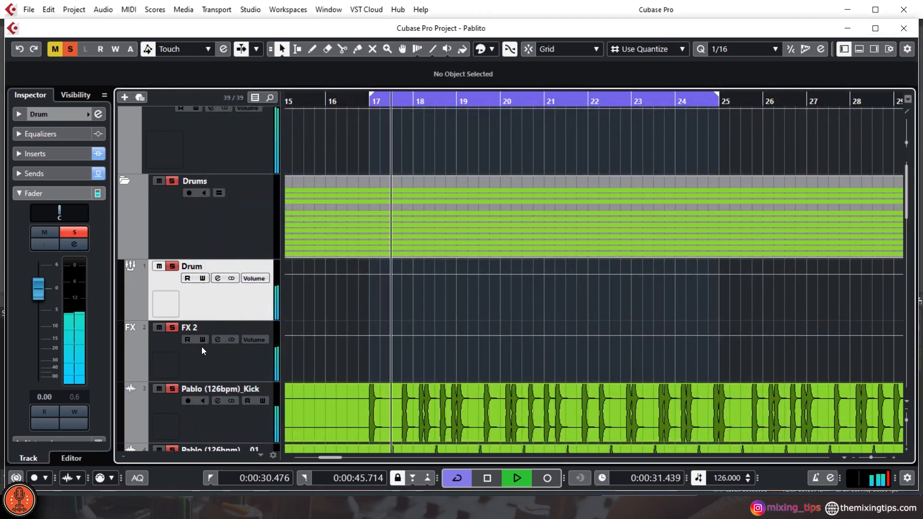
Step: Set the FX 2 fader to -5.30 and load the CLA-76 Stereo compressor in its first insert slot
click(214, 362)
drag(31, 288, 52, 310)
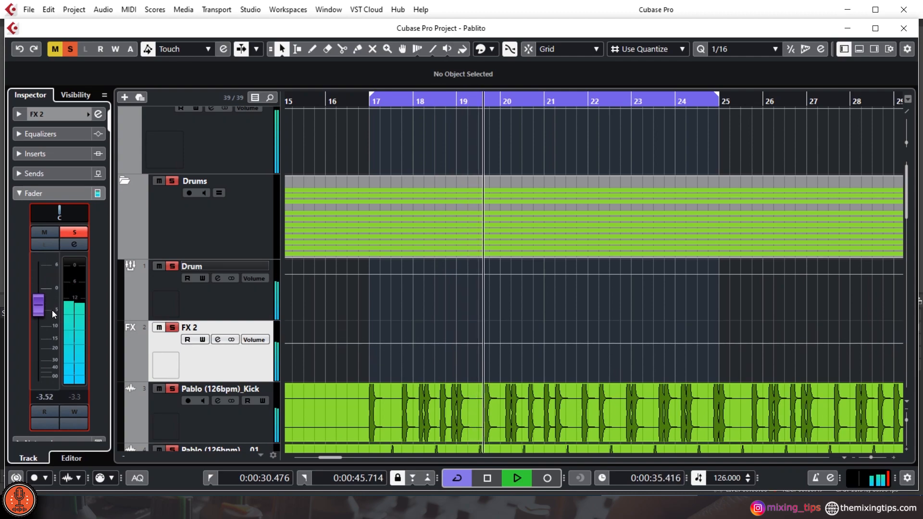
click(218, 339)
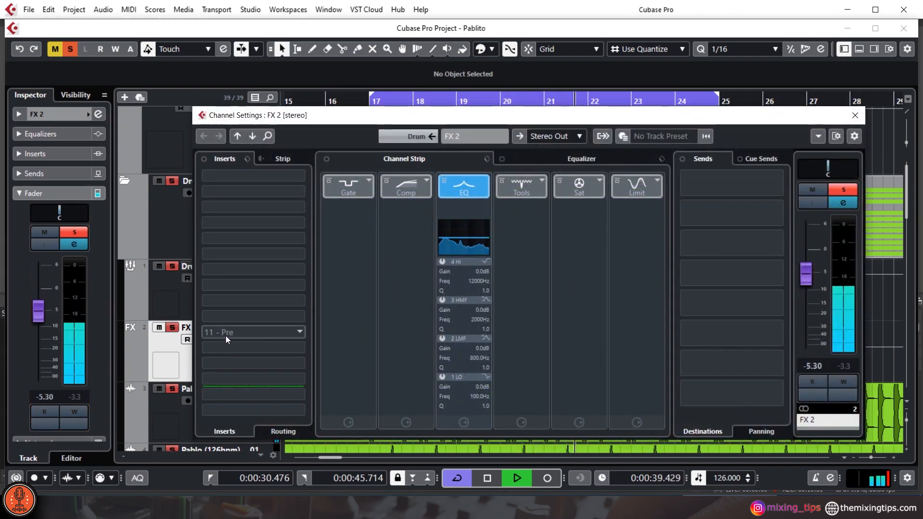
click(246, 177)
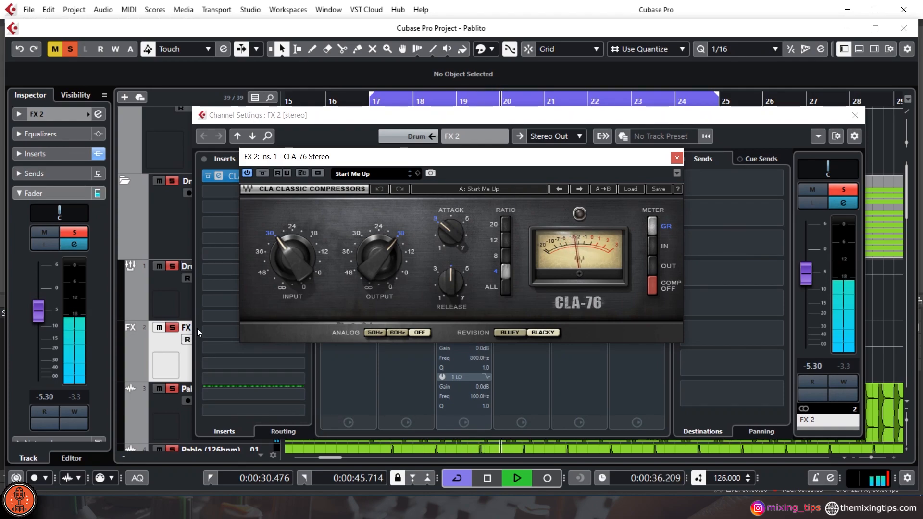
Step: Raise the FX 2 fader, and set the CLA-76 to attack 1, release 5 and ratio 12
drag(38, 310, 42, 289)
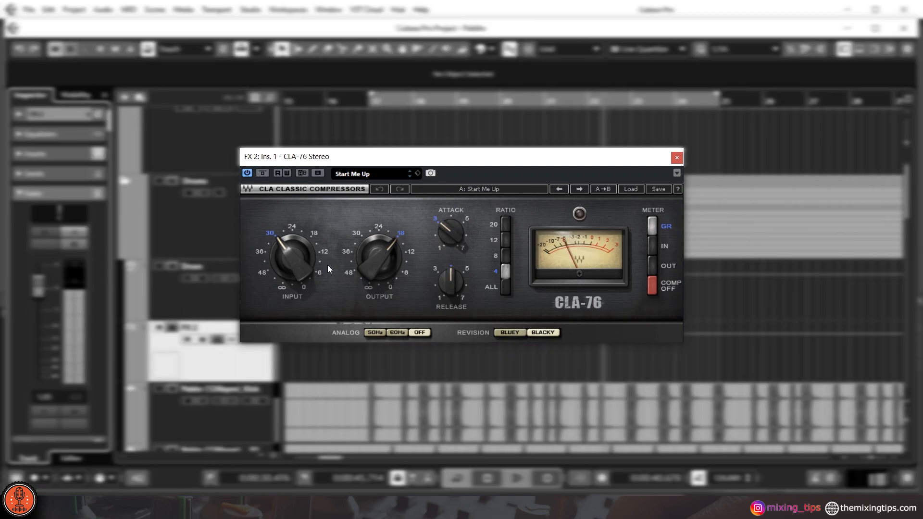
mouse_move(295, 264)
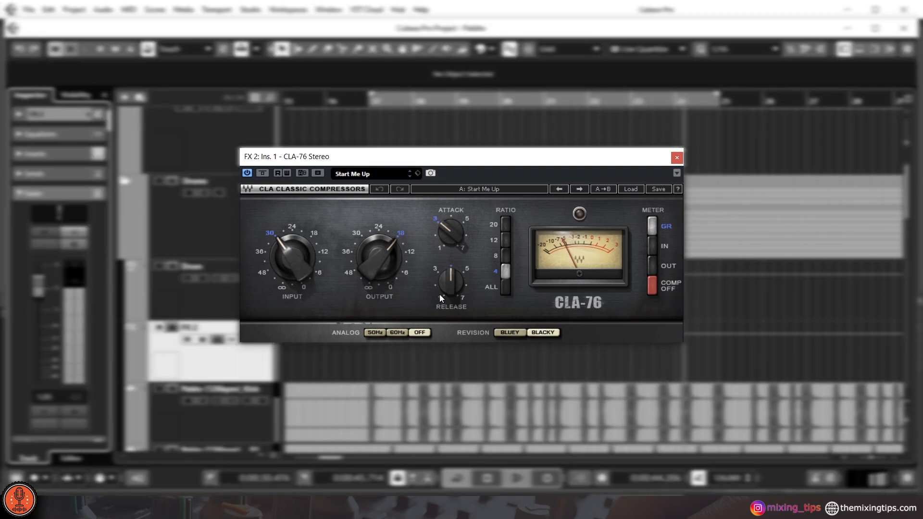
drag(450, 232, 450, 248)
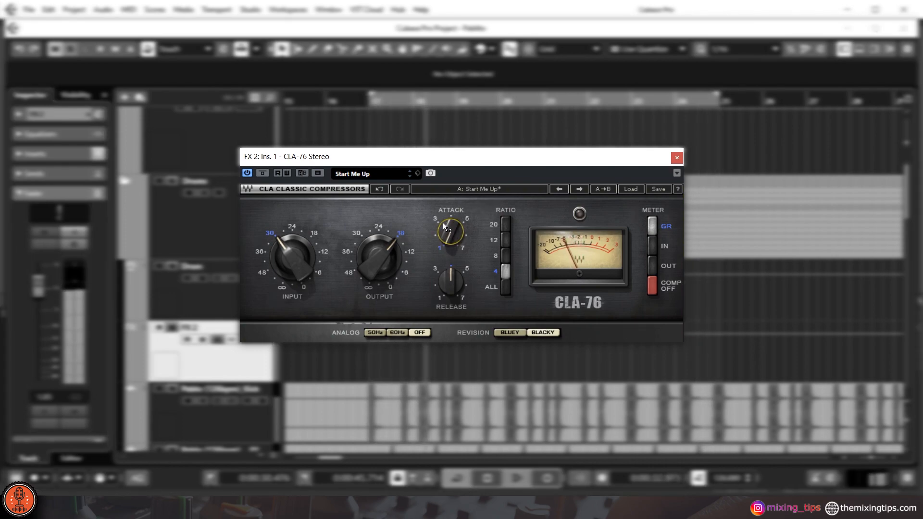
drag(440, 267, 440, 257)
click(506, 240)
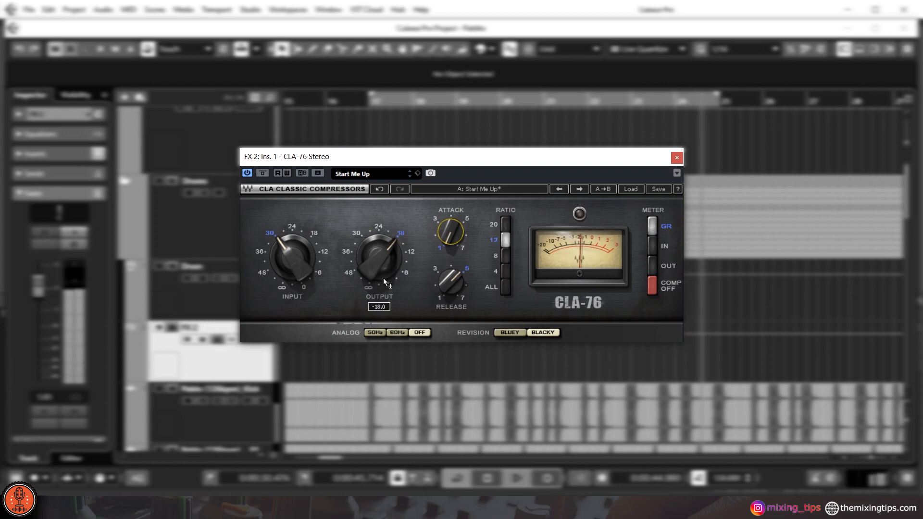
Step: Set the CLA-76 input and output to about 24 each, and close the plug-in
drag(381, 279, 381, 247)
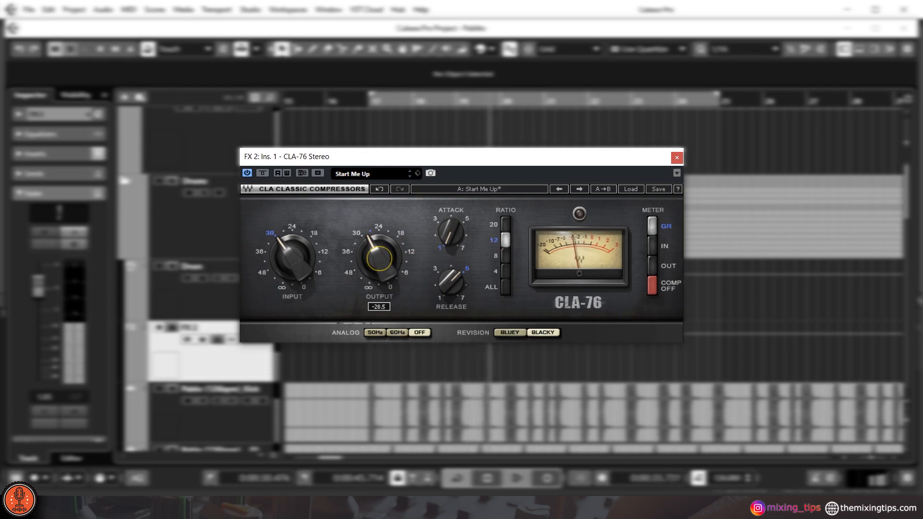
drag(278, 248, 278, 244)
drag(363, 263, 362, 255)
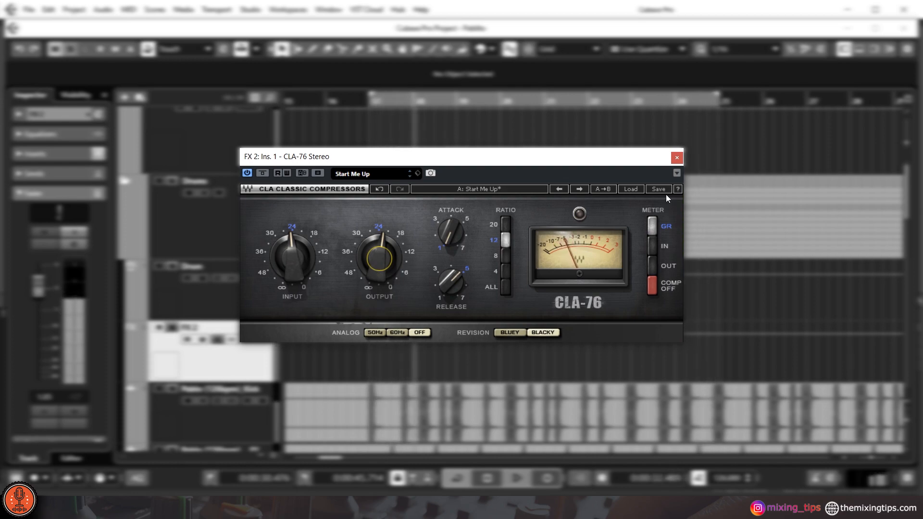
click(676, 158)
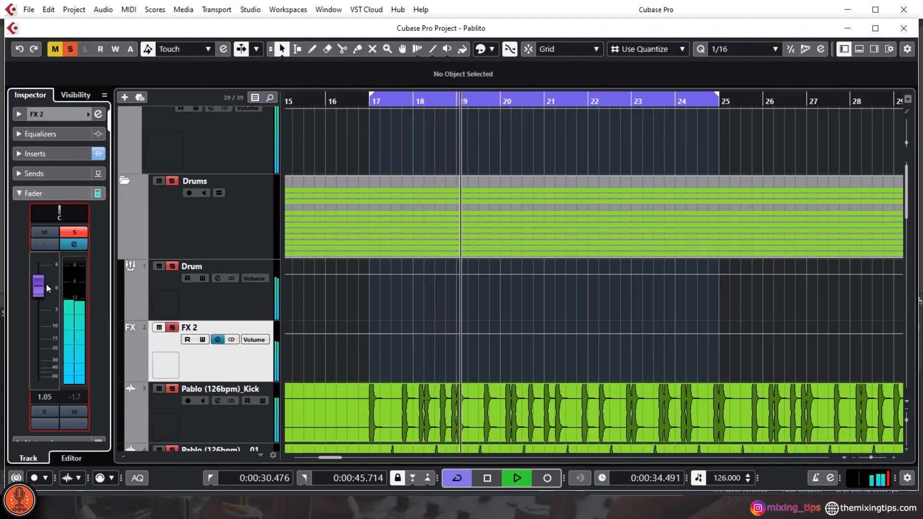
Step: Set the FX 2 fader to -2.61 and load the Waves PuigTec EQP1A Stereo equalizer in its second insert slot
drag(39, 380, 63, 299)
click(219, 340)
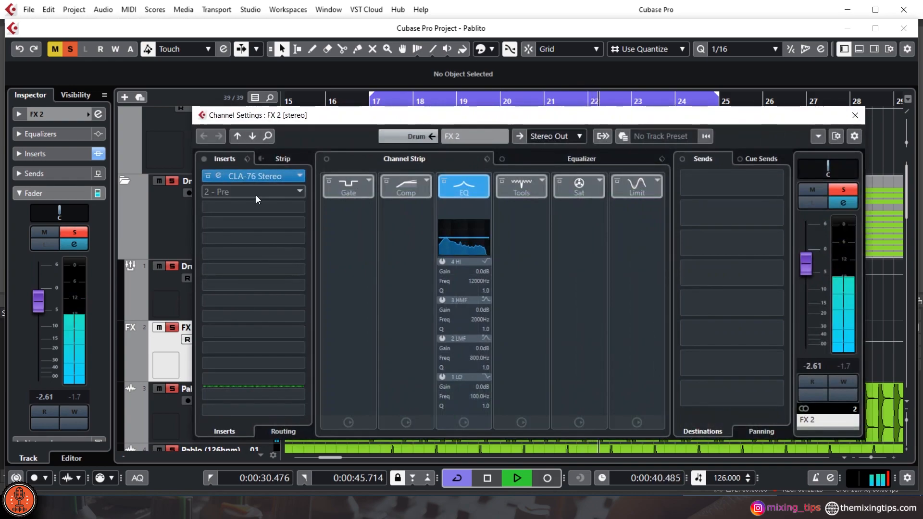
click(256, 197)
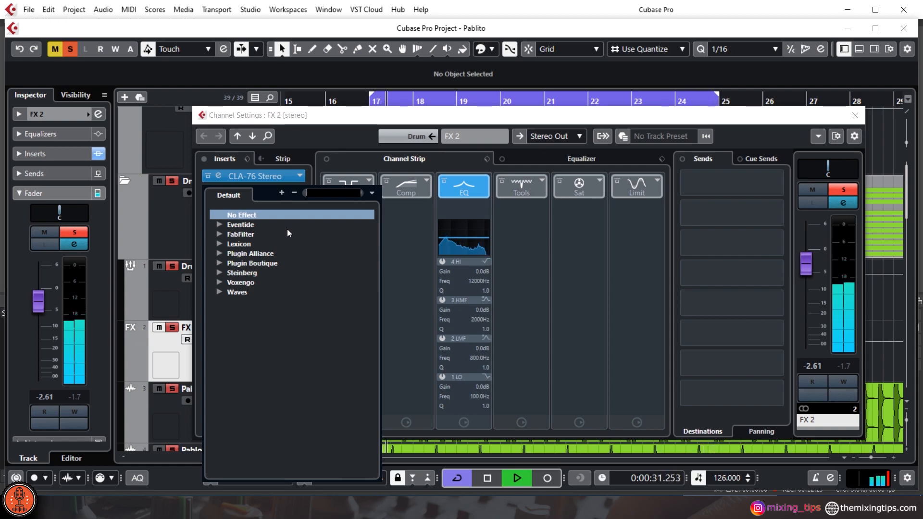
click(220, 291)
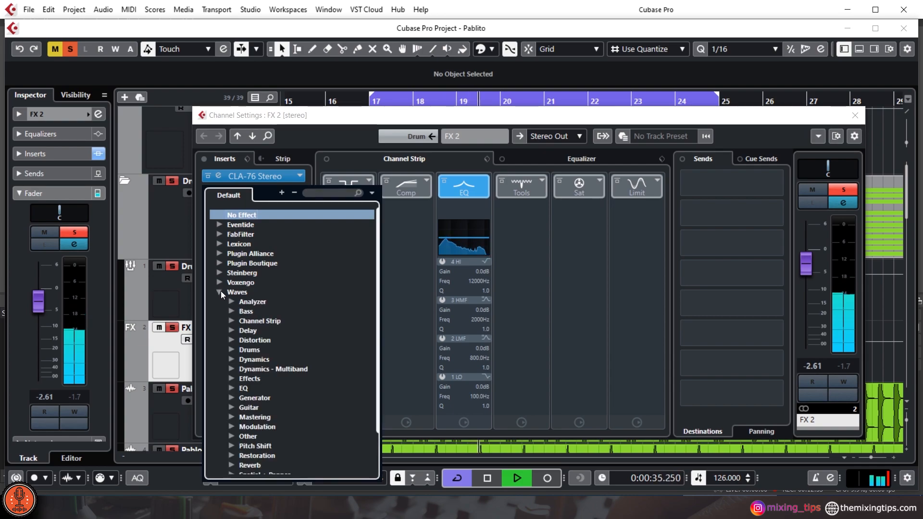
click(231, 388)
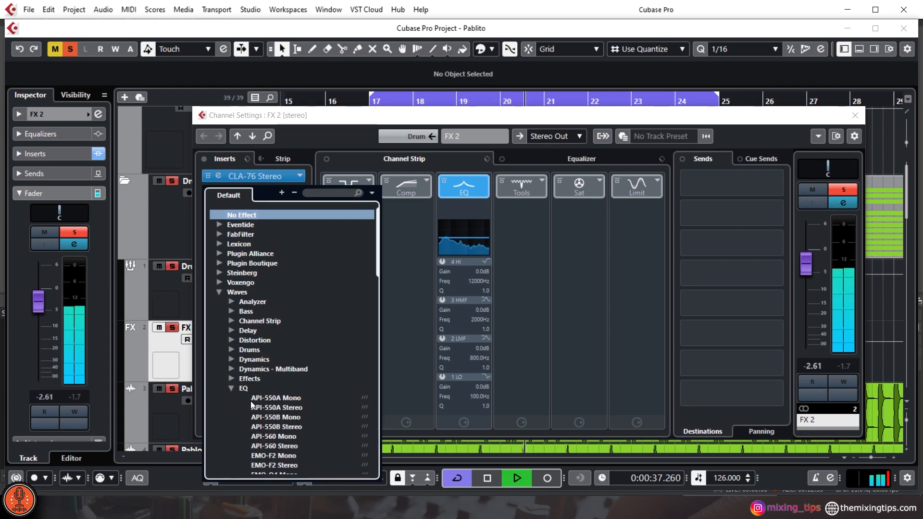
scroll(250, 401, down, 5)
scroll(229, 416, down, 5)
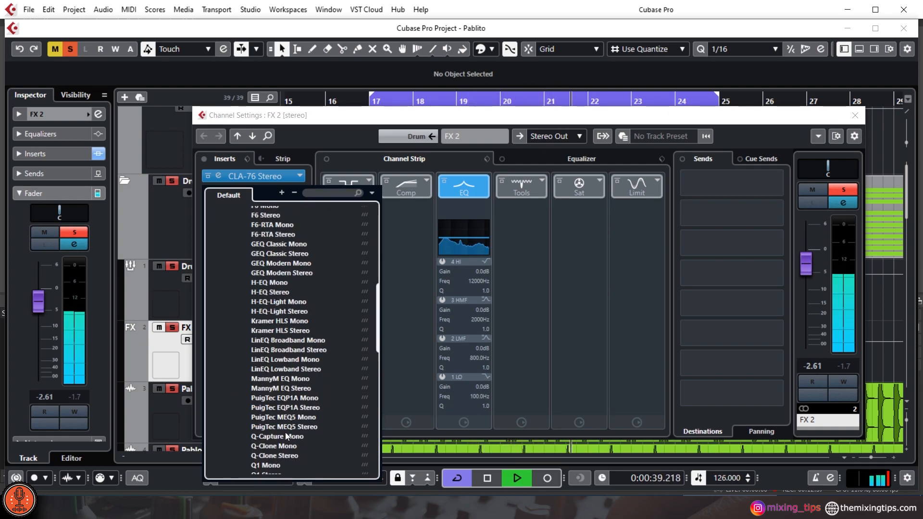
click(302, 409)
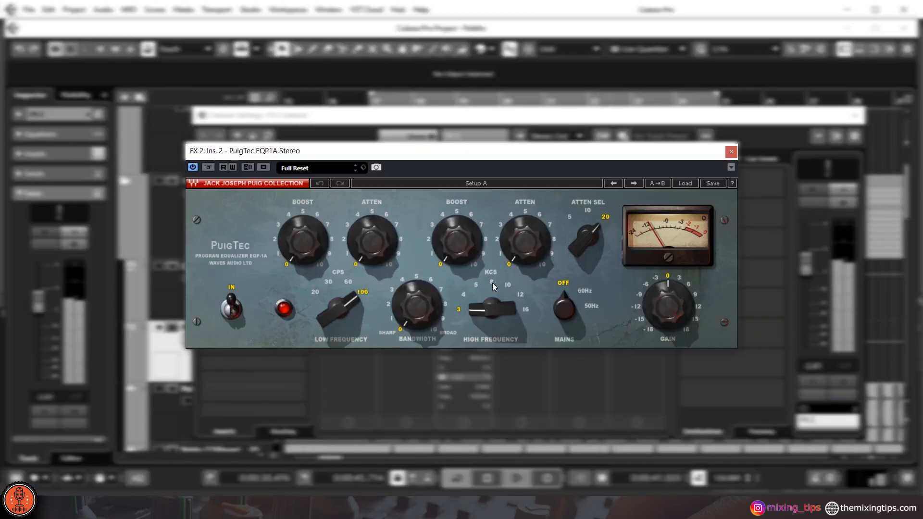
Step: Set the PuigTec high-frequency boost to about 7, and close the plug-in and the FX 2 channel settings
drag(453, 247, 453, 241)
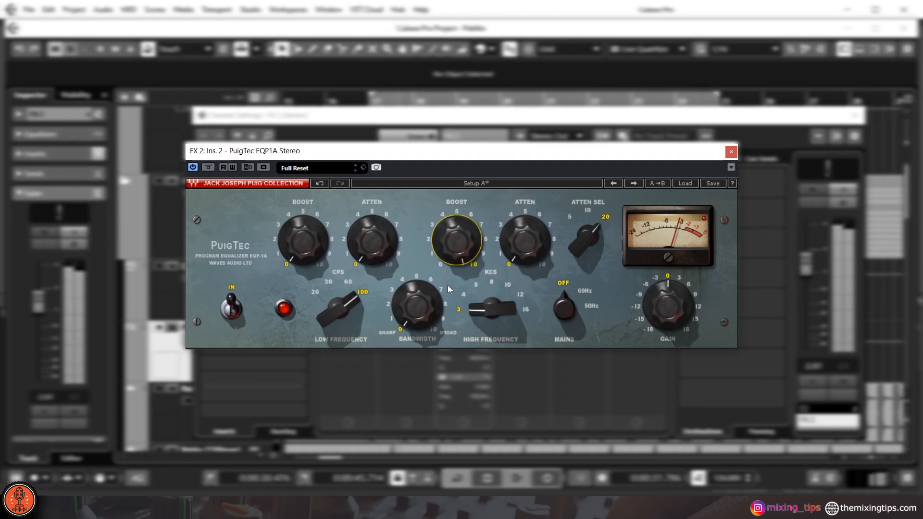
drag(446, 264, 446, 274)
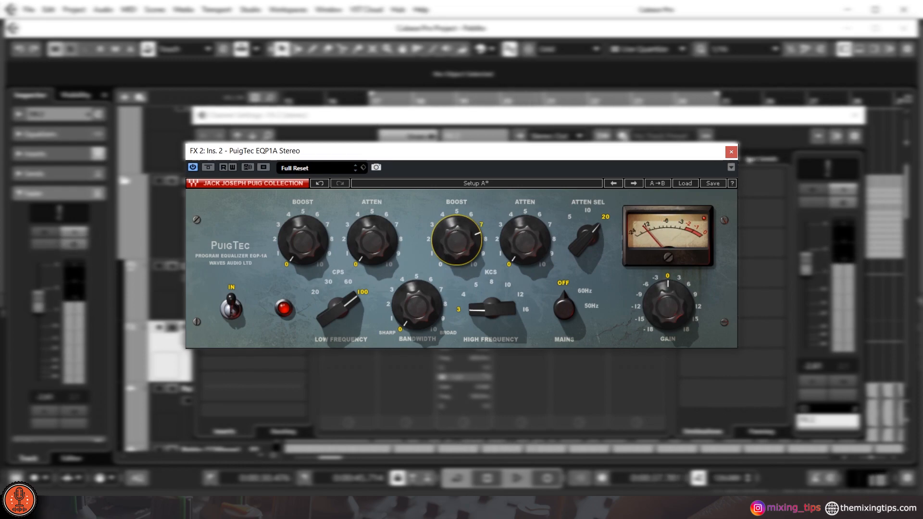
click(731, 152)
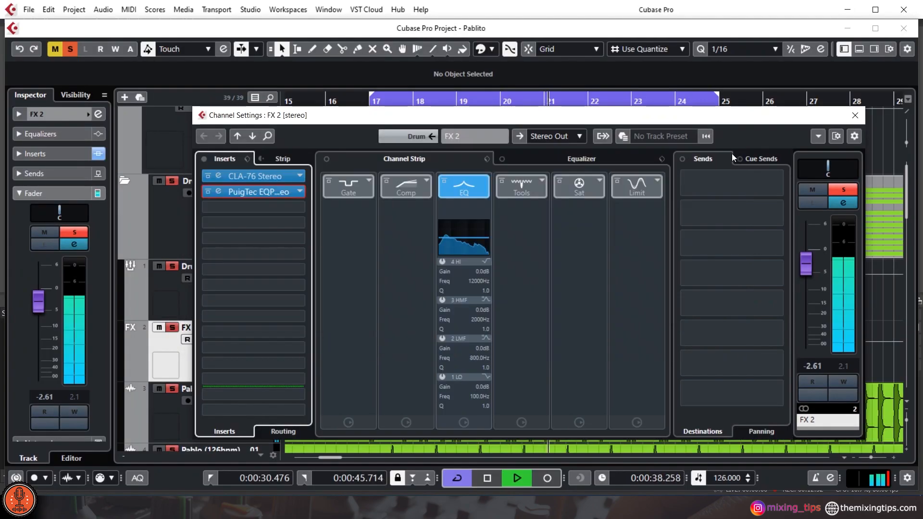
click(854, 117)
Step: Blend the FX 2 fader up from silence to -7.13, and compare the drums with FX 2's solo off and on
drag(37, 304, 45, 413)
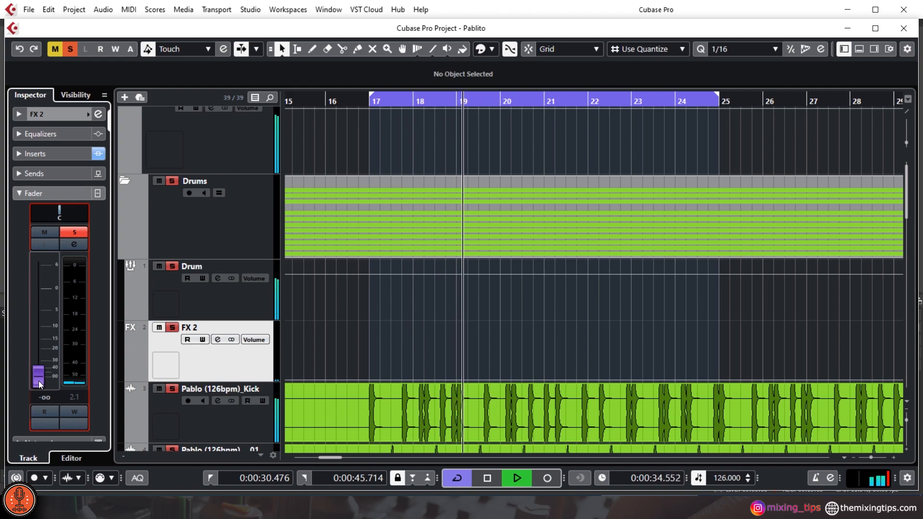
drag(38, 383, 46, 322)
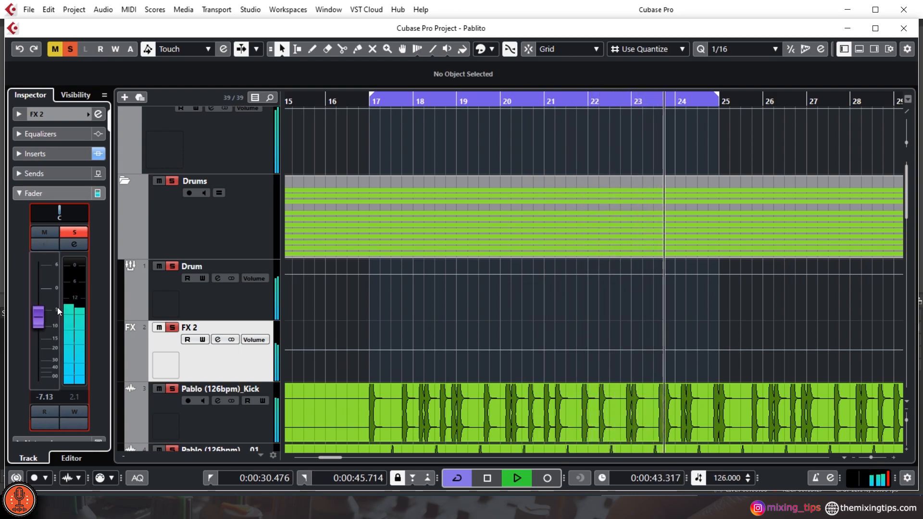
click(81, 232)
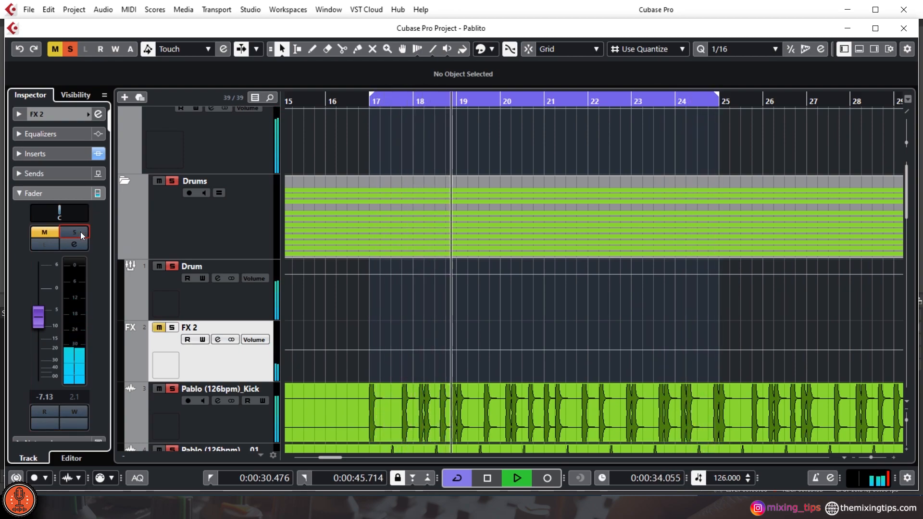
click(80, 231)
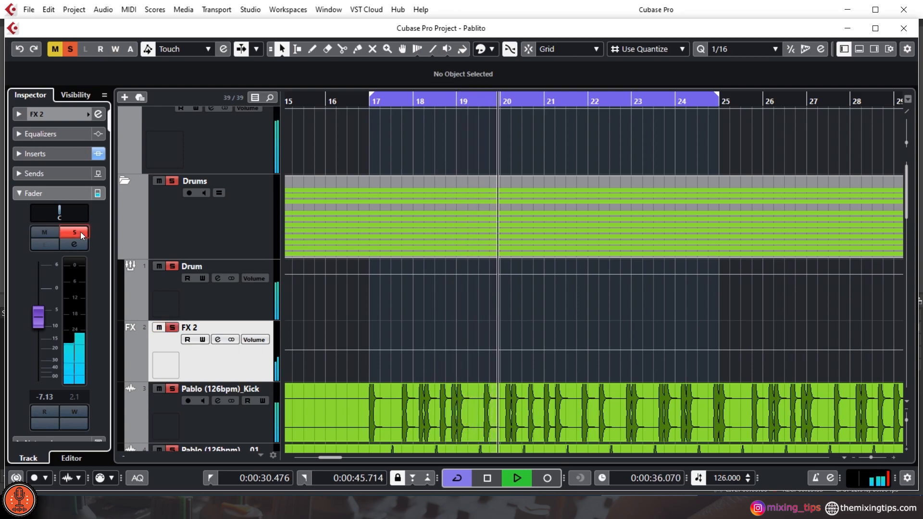